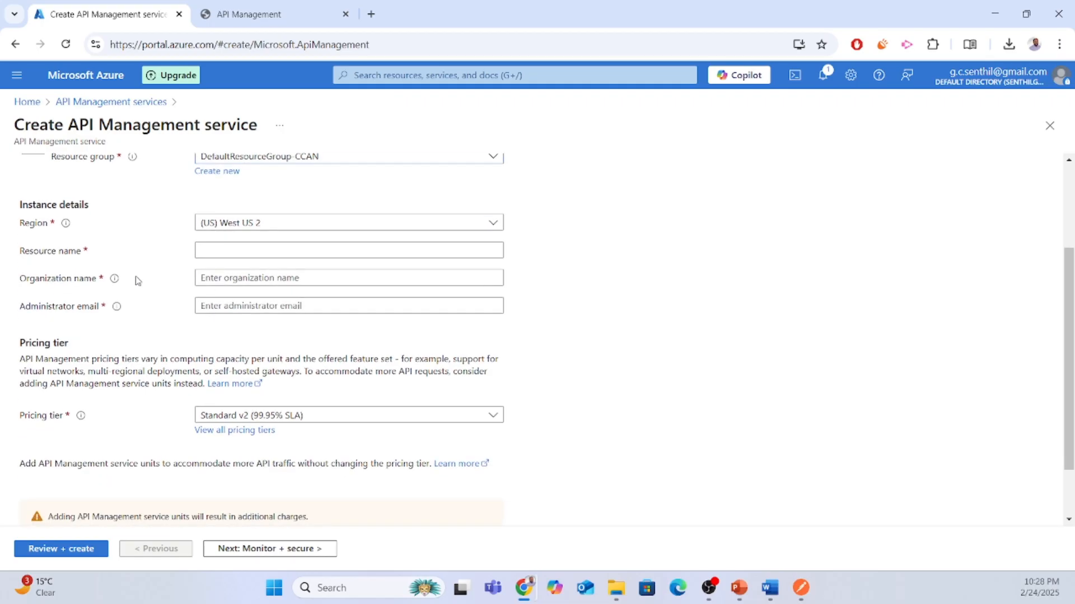
Click into the Resource name field of the Create API Management service form.
click(268, 249)
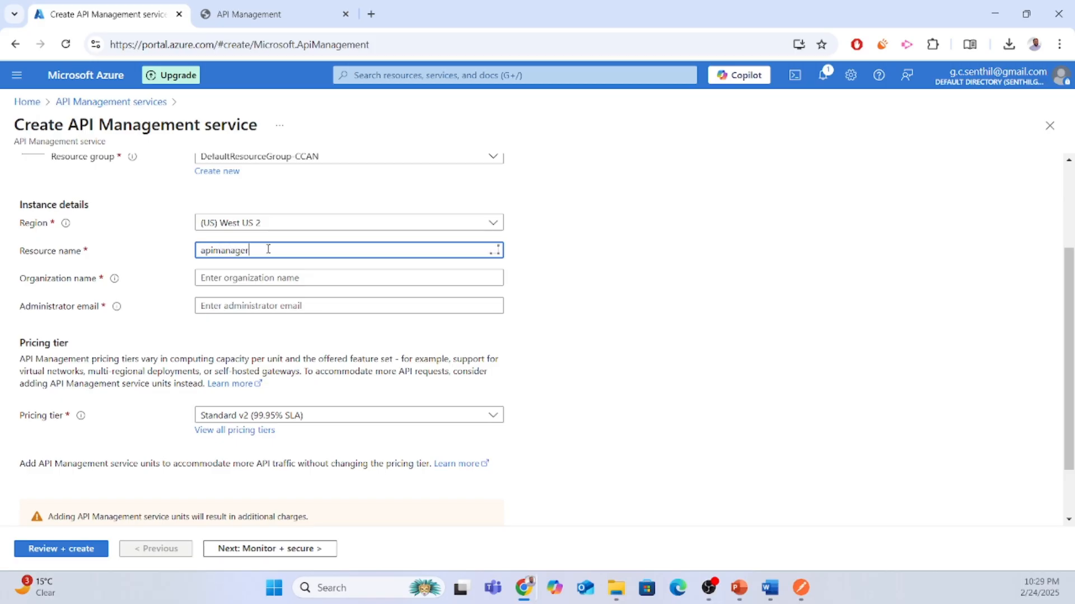
Enter resource name apimanagertest, organization name geniusnexa and the administrator e-mail.
text(apimanagertest)
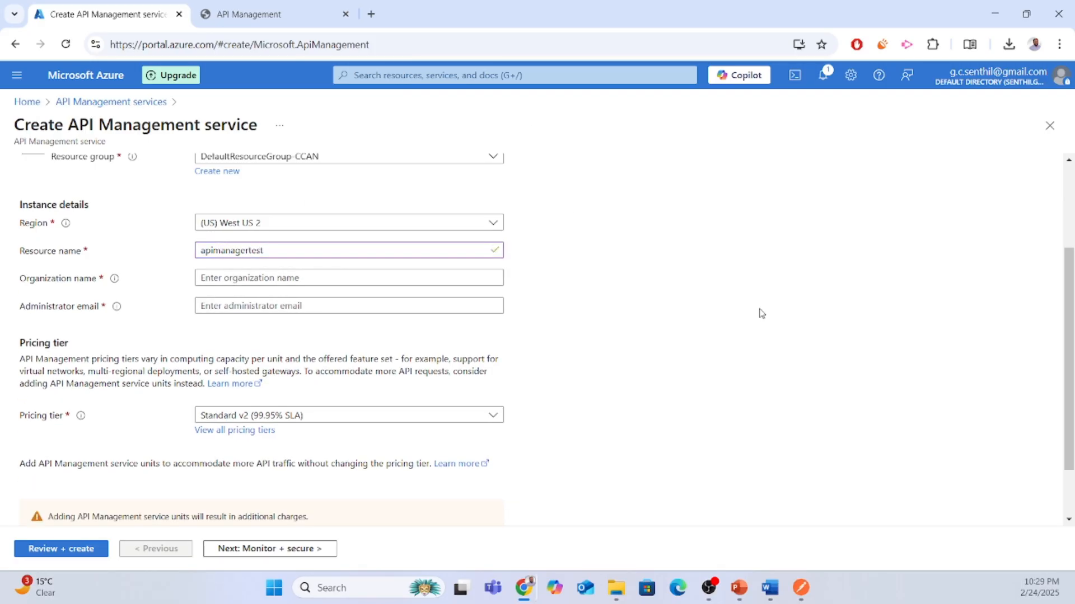
click(315, 278)
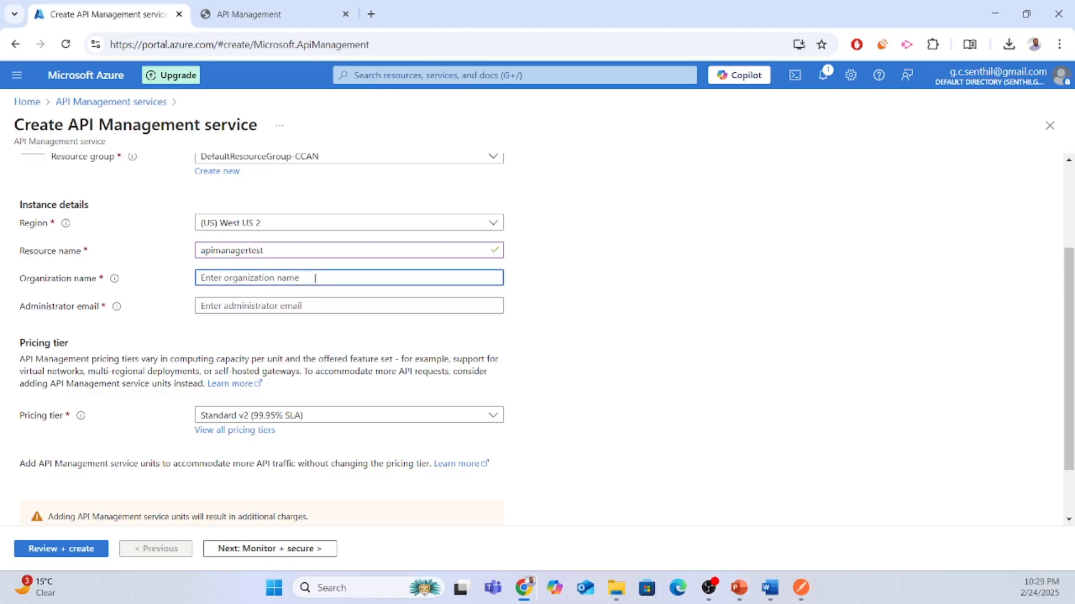
text(geniusnexa)
click(282, 306)
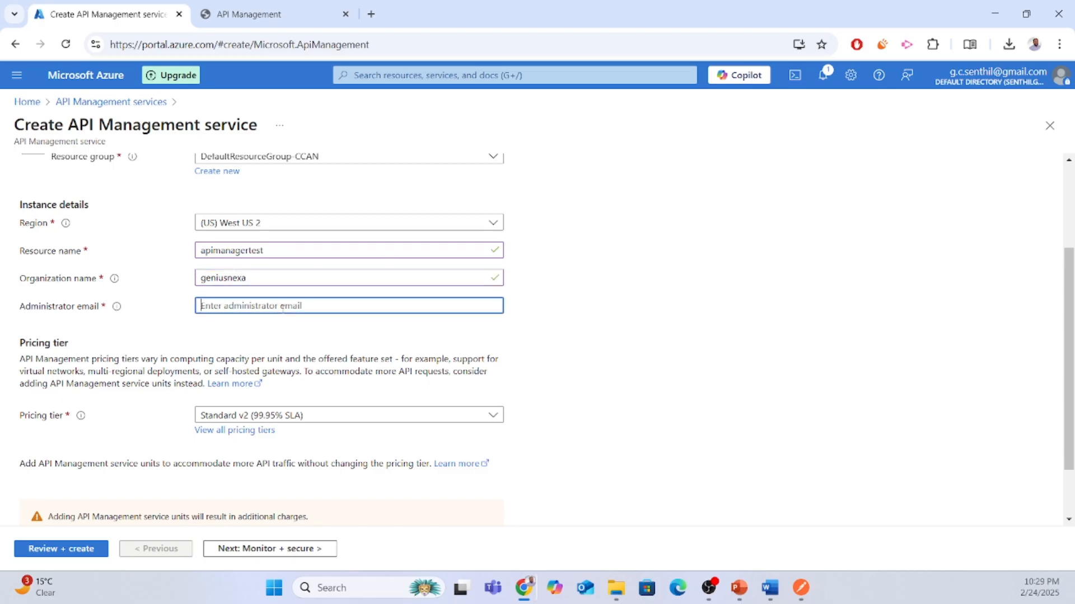
click(737, 362)
Check the Pricing tier choices and close the list without changing the tier.
scroll(737, 358, down, 1)
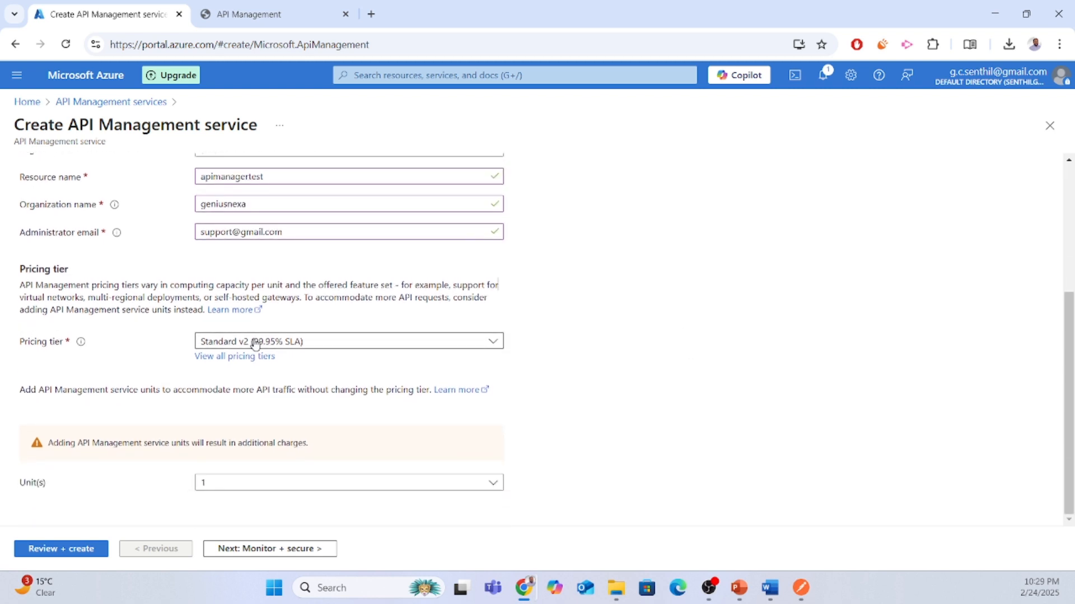
click(348, 344)
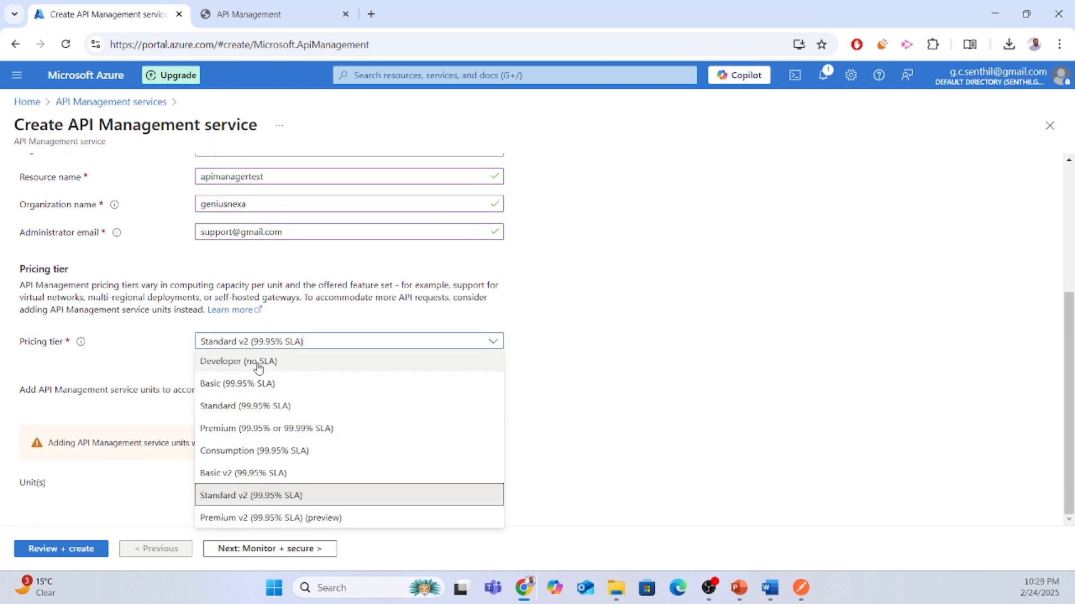
click(618, 308)
Compare tiers, including Developer, in the full pricing comparison, then close it keeping Standard v2.
click(240, 359)
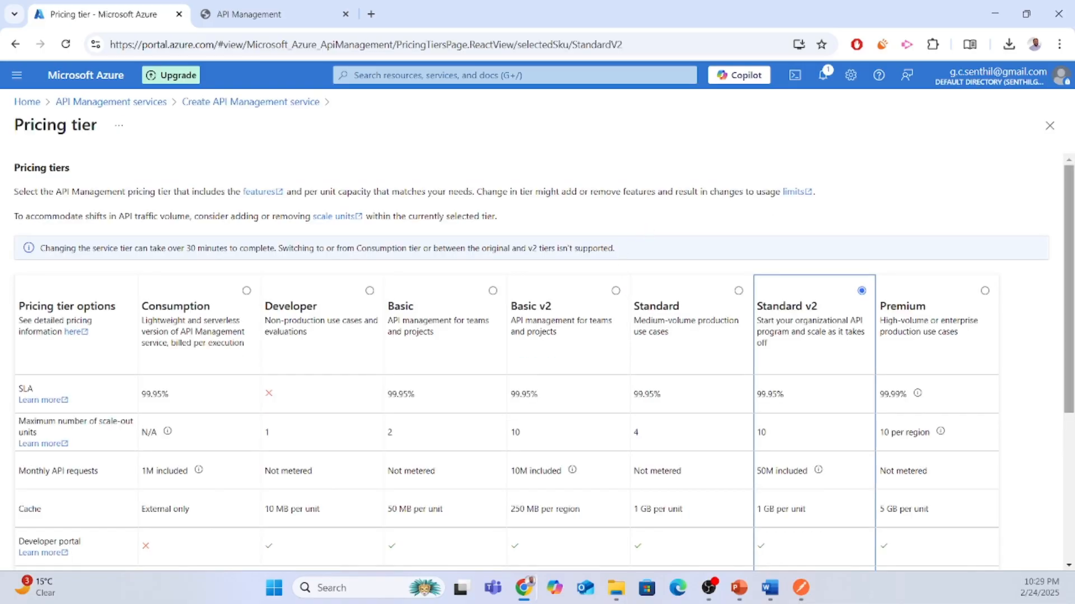
scroll(1033, 268, down, 4)
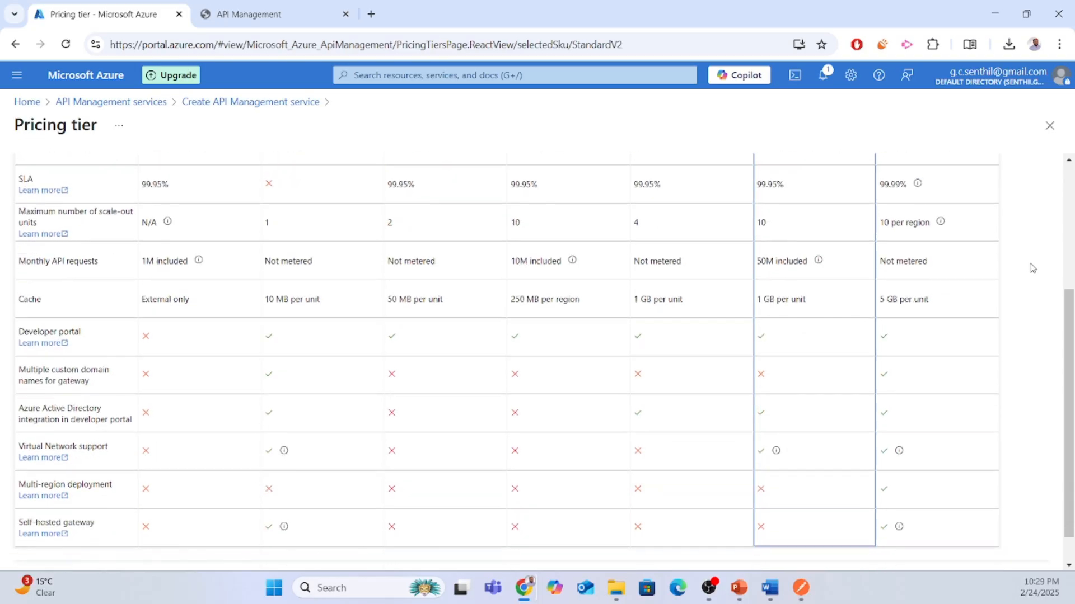
scroll(1033, 268, up, 3)
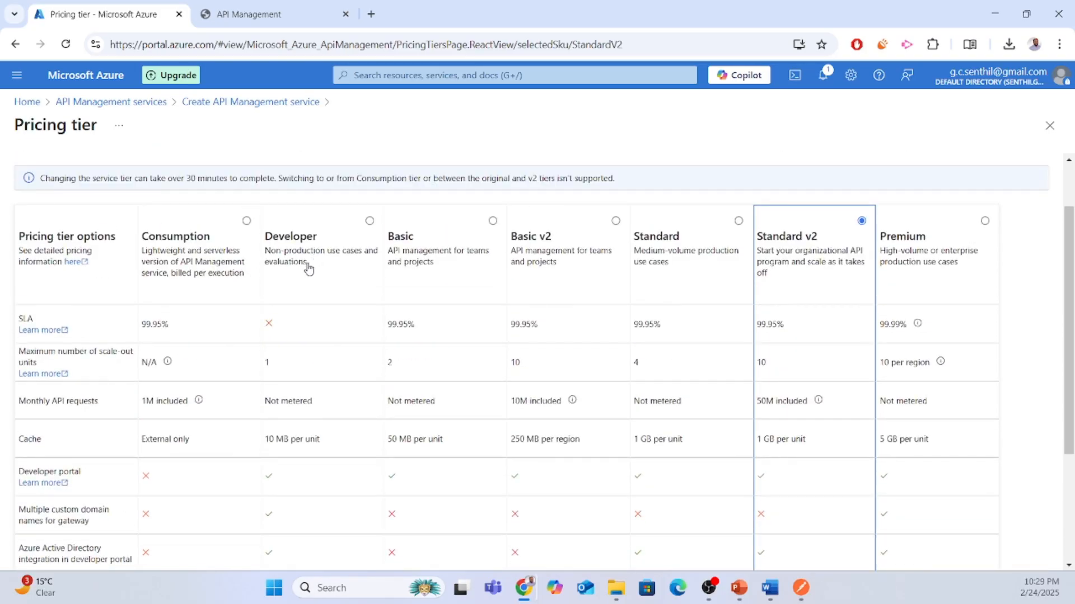
scroll(311, 271, down, 1)
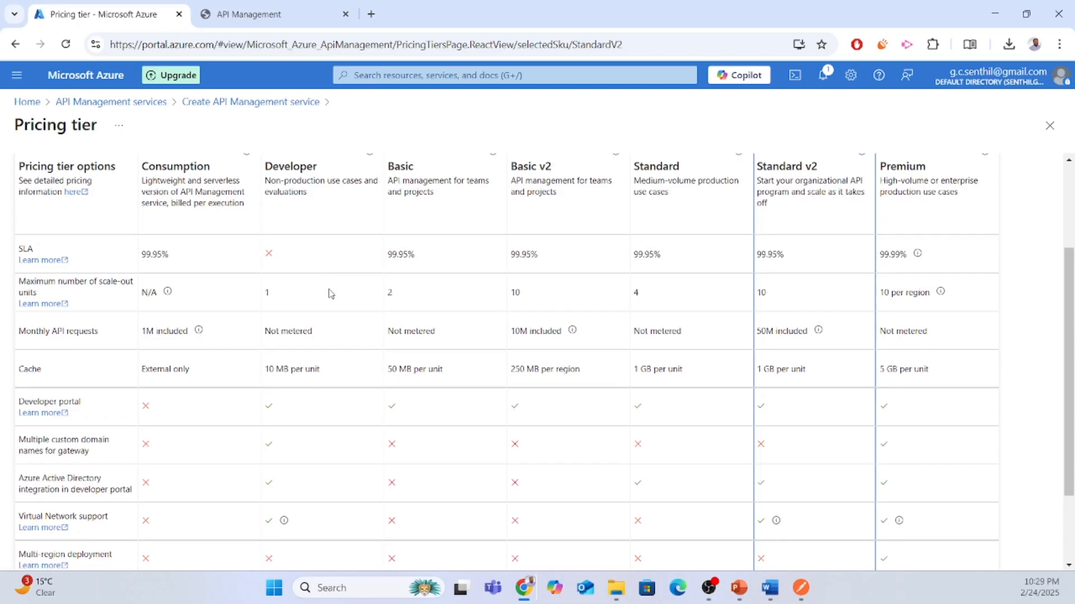
scroll(330, 292, down, 2)
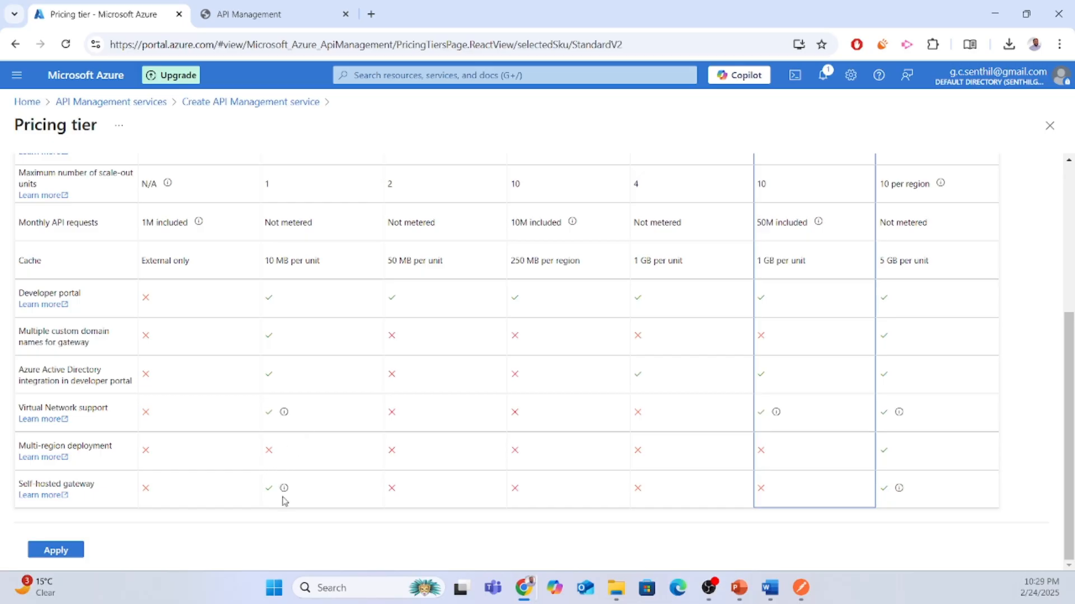
scroll(312, 442, up, 4)
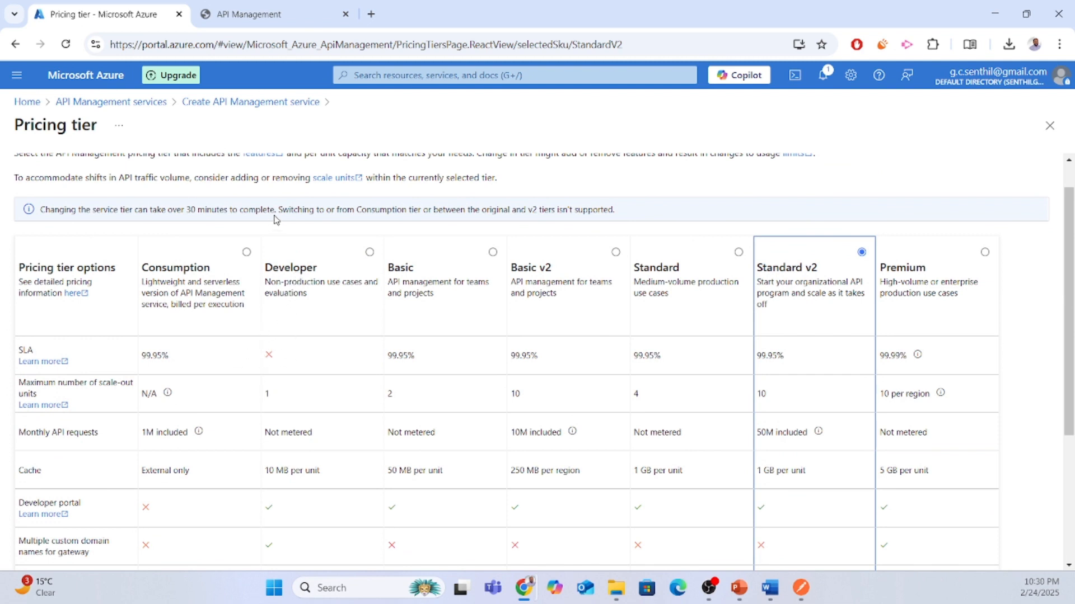
click(351, 270)
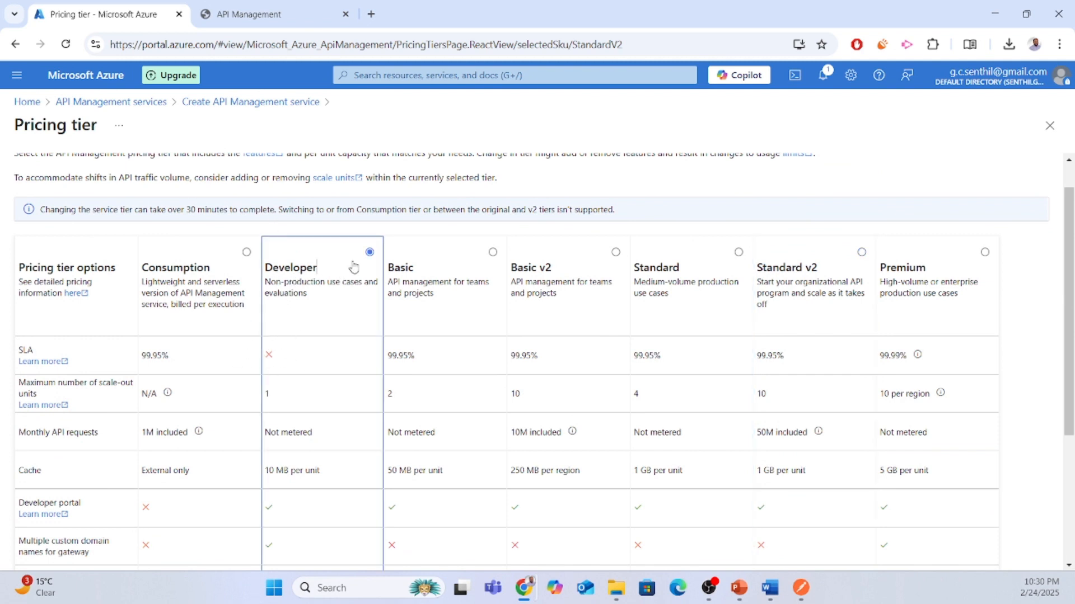
scroll(873, 359, down, 3)
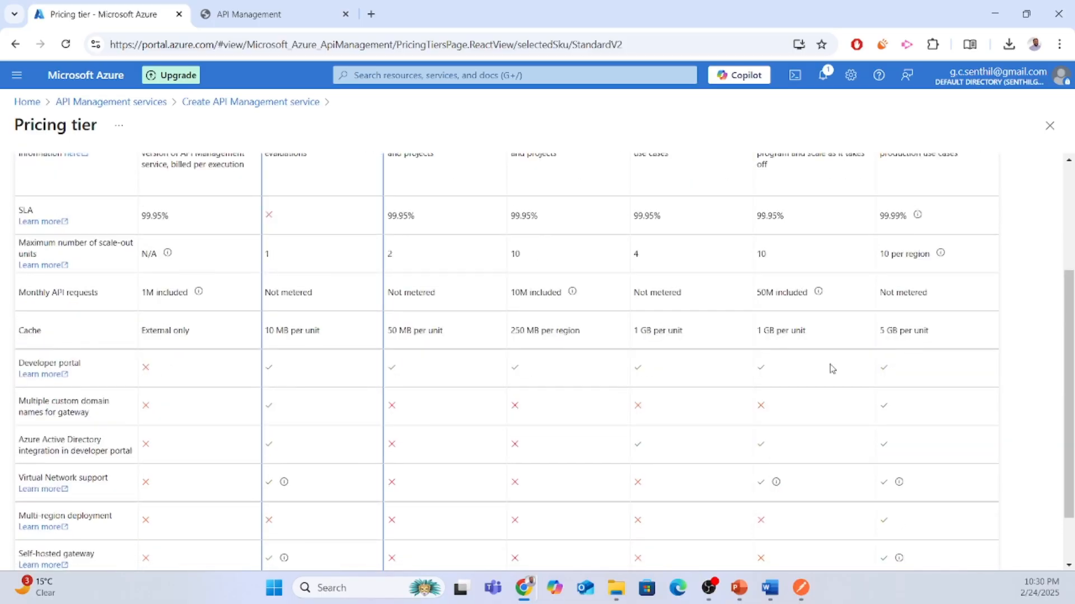
scroll(559, 252, up, 3)
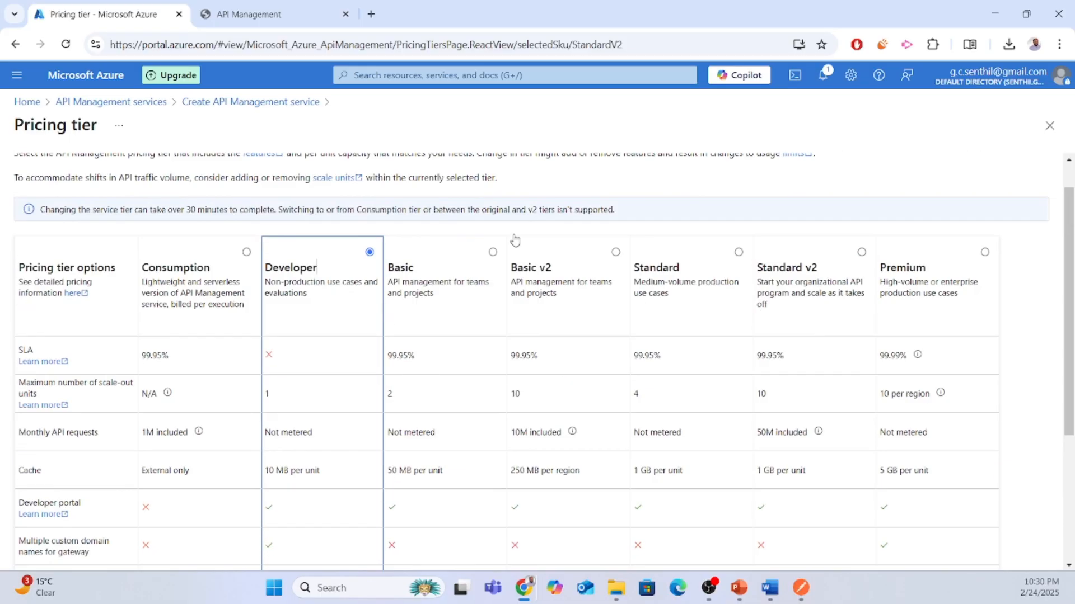
click(1050, 126)
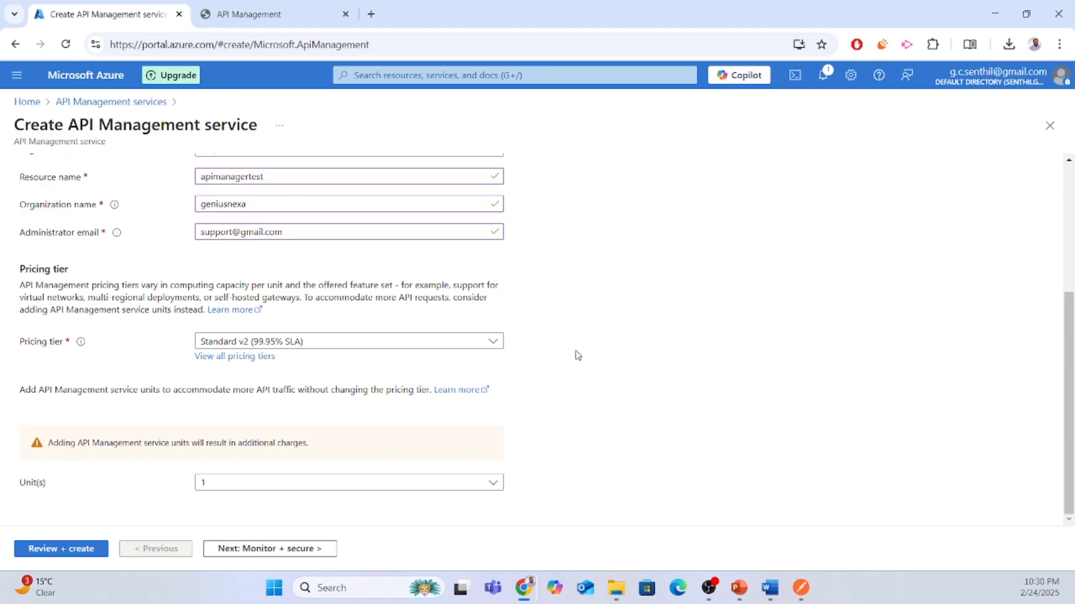
Keep Unit(s) at 1 and advance to the Monitor + secure tab.
click(403, 485)
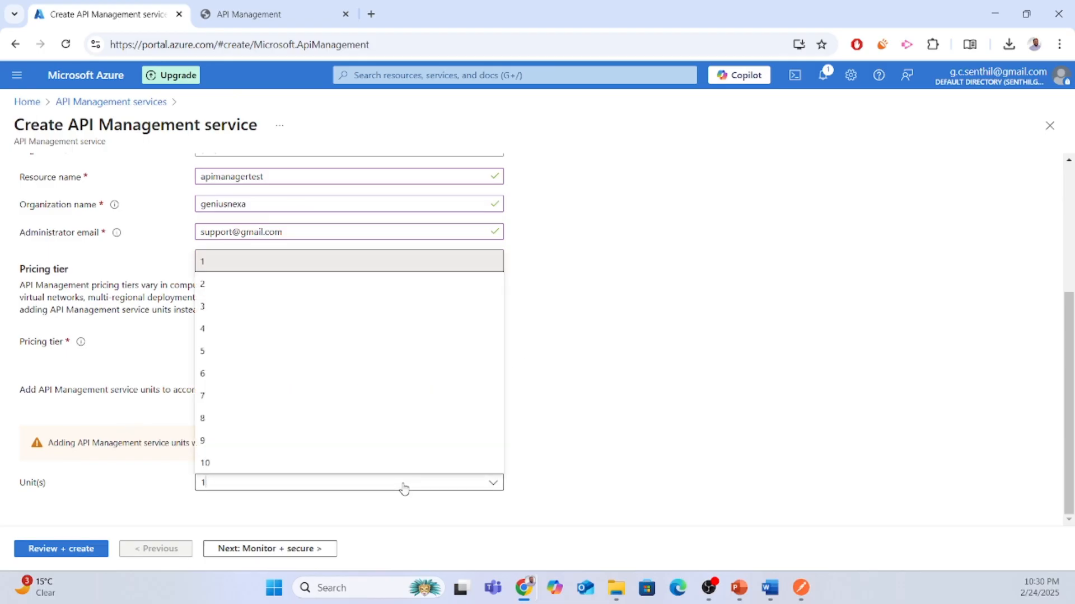
click(655, 308)
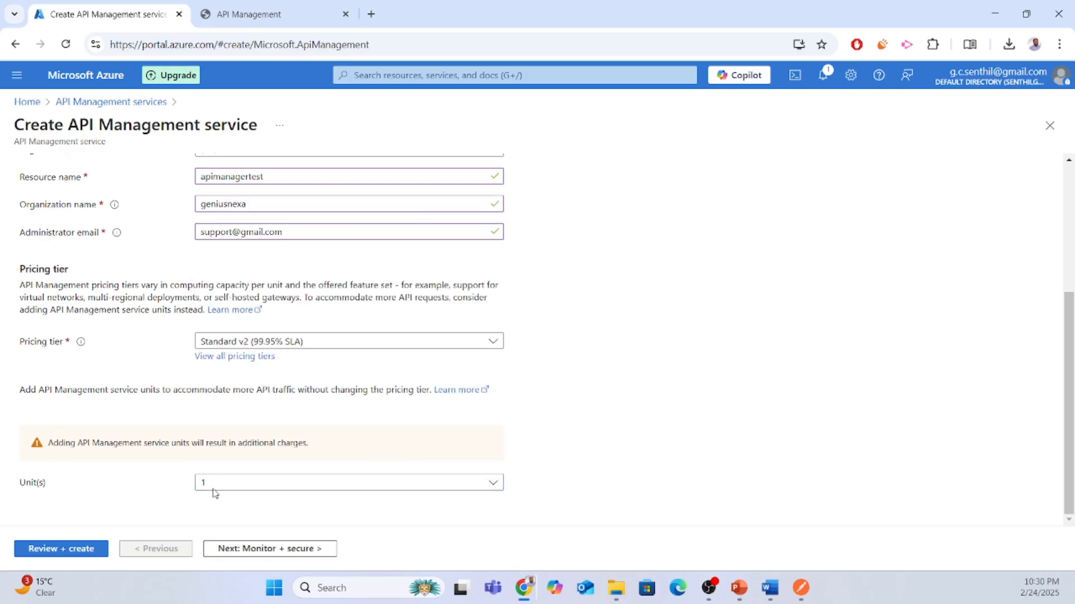
scroll(140, 211, up, 5)
click(99, 181)
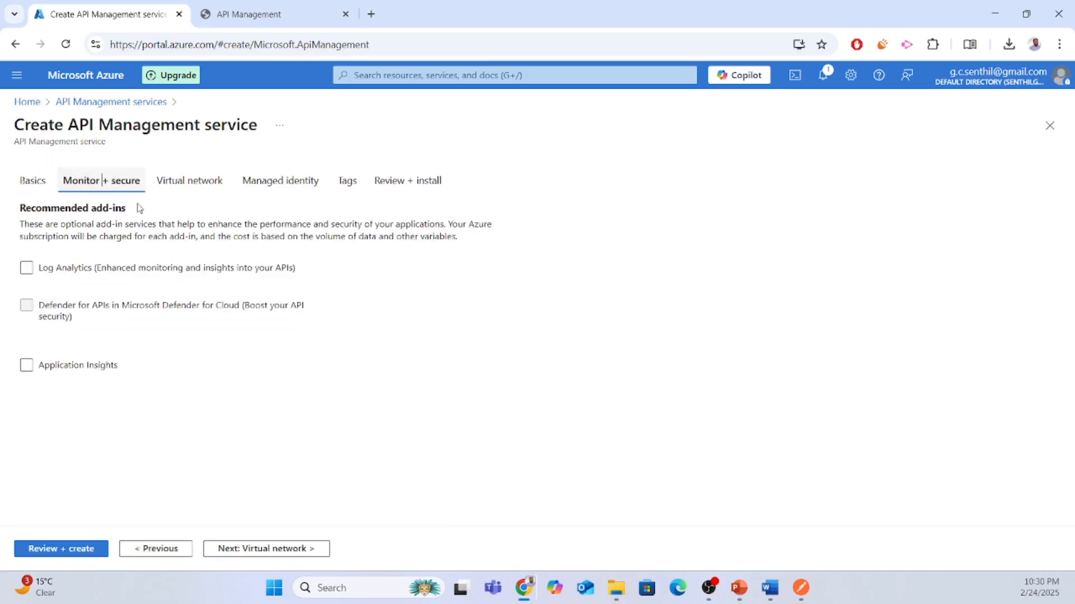
Turn on Log Analytics without picking a workspace, and enable Application Insights.
click(140, 268)
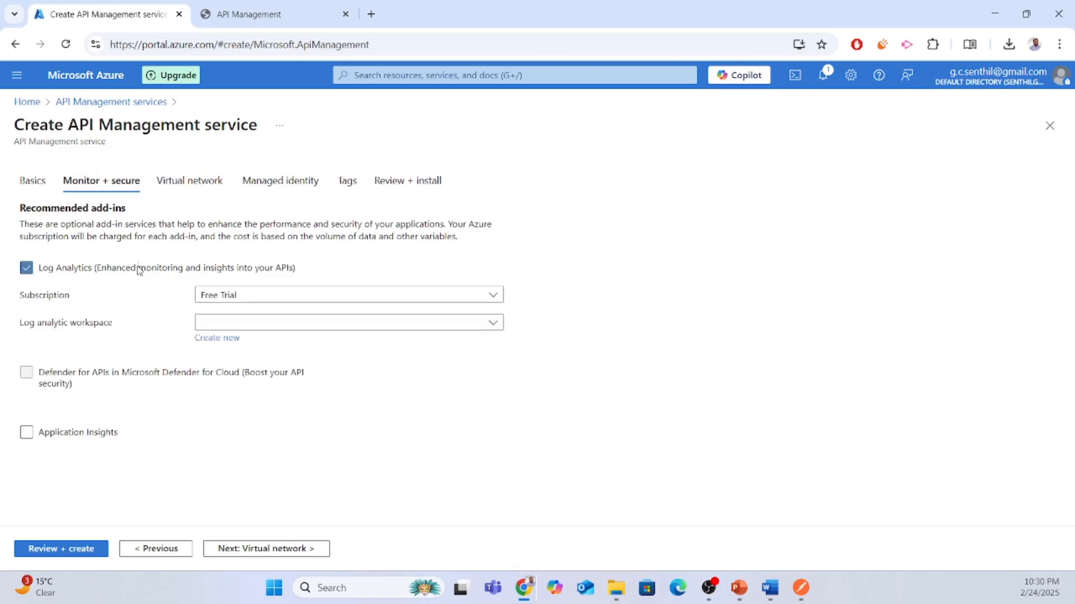
click(275, 322)
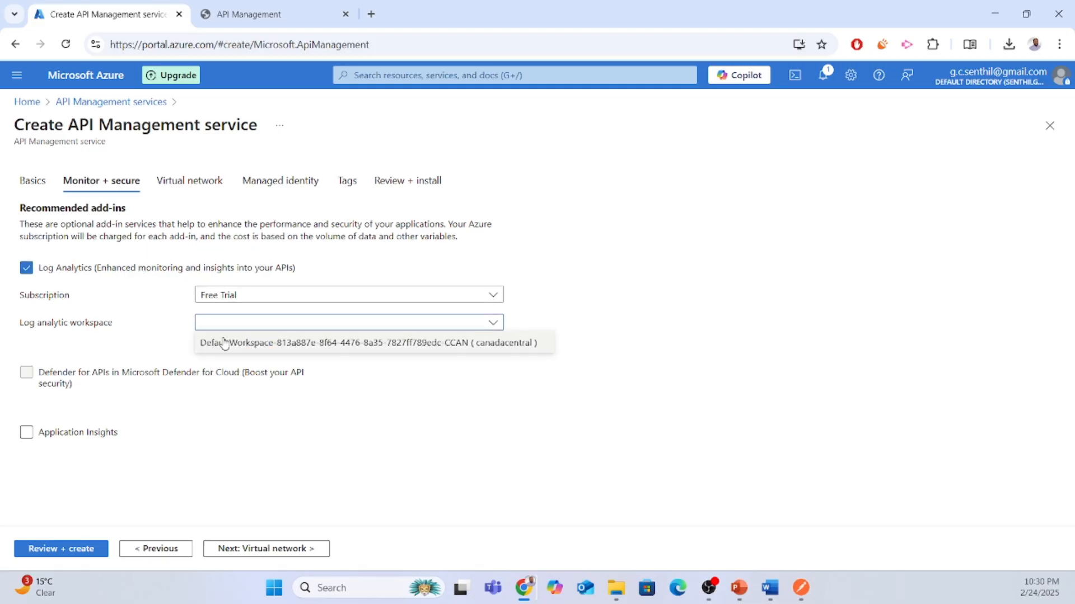
click(133, 354)
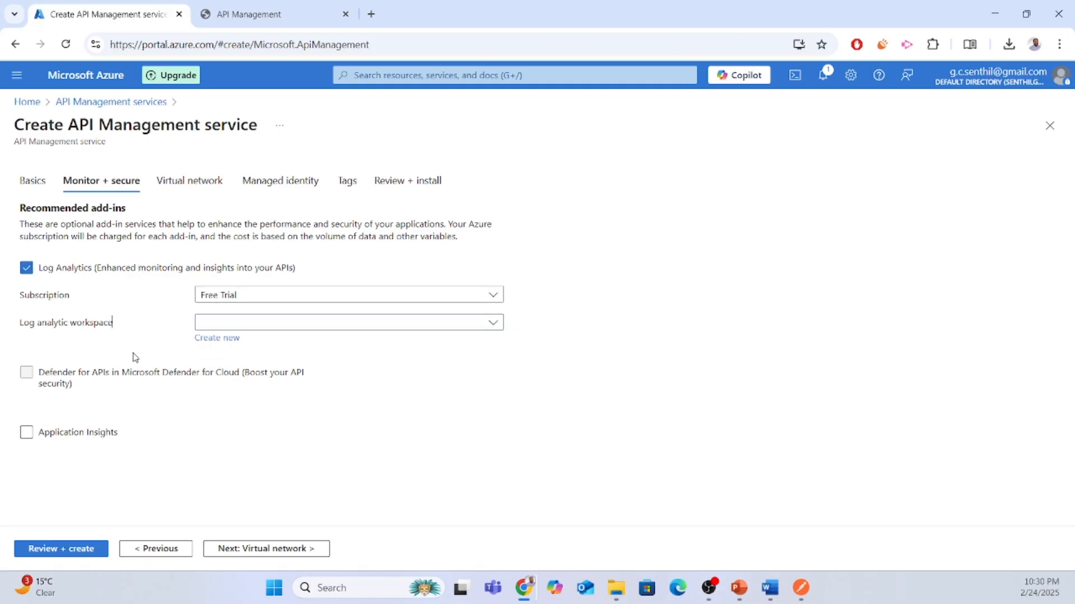
click(52, 437)
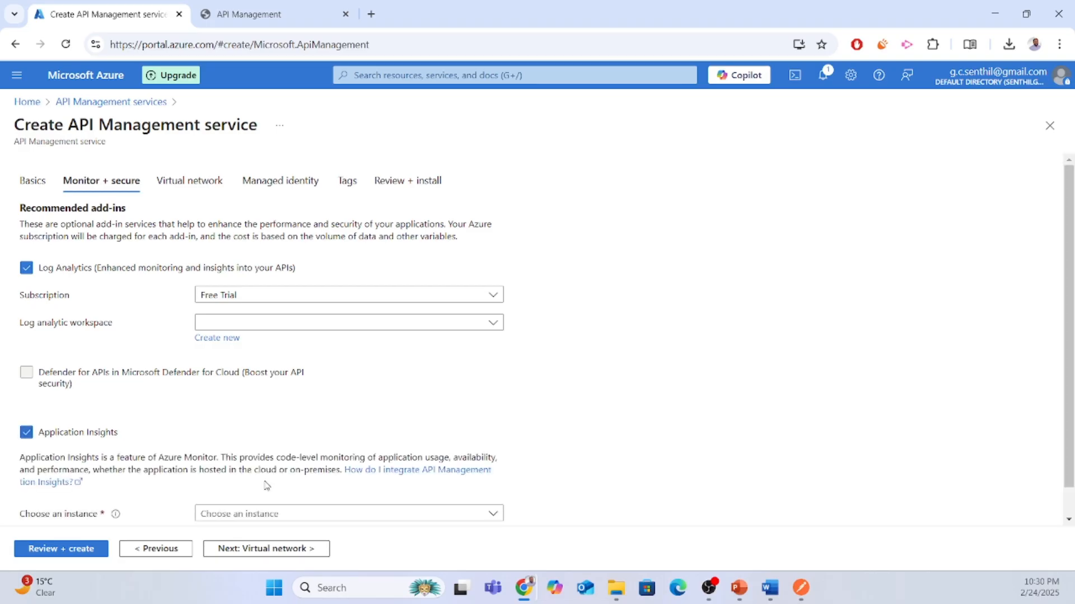
Leave virtual network connectivity at None and toggle the system-assigned managed identity.
click(178, 182)
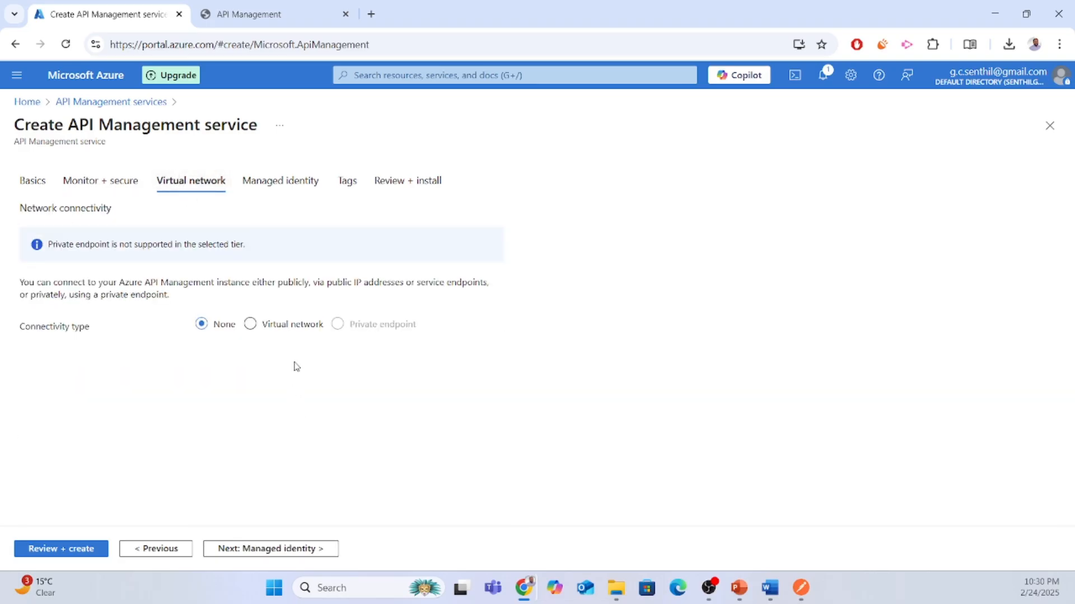
click(273, 332)
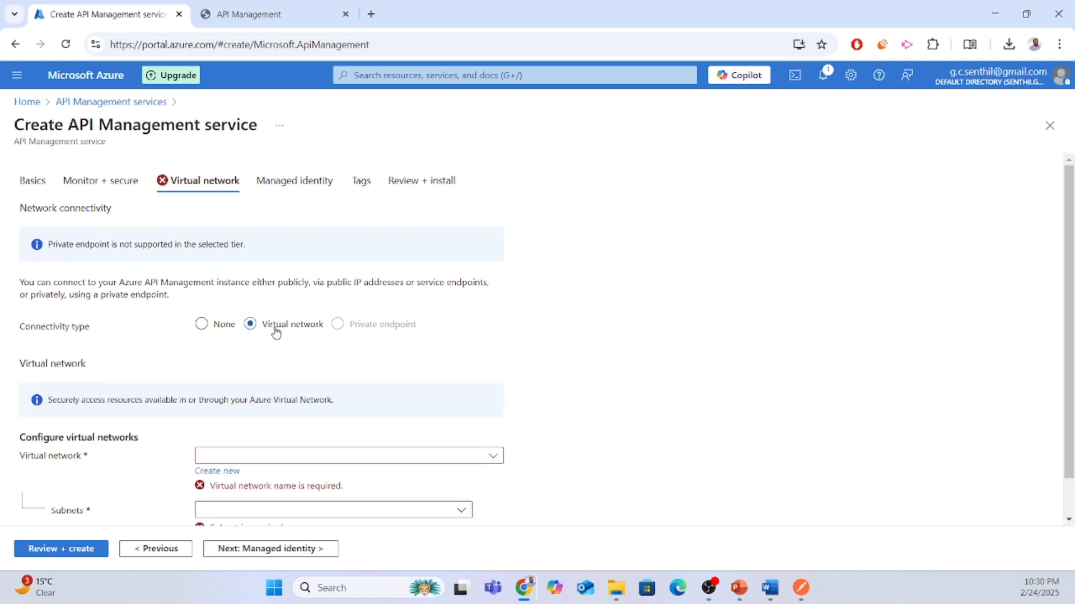
click(202, 325)
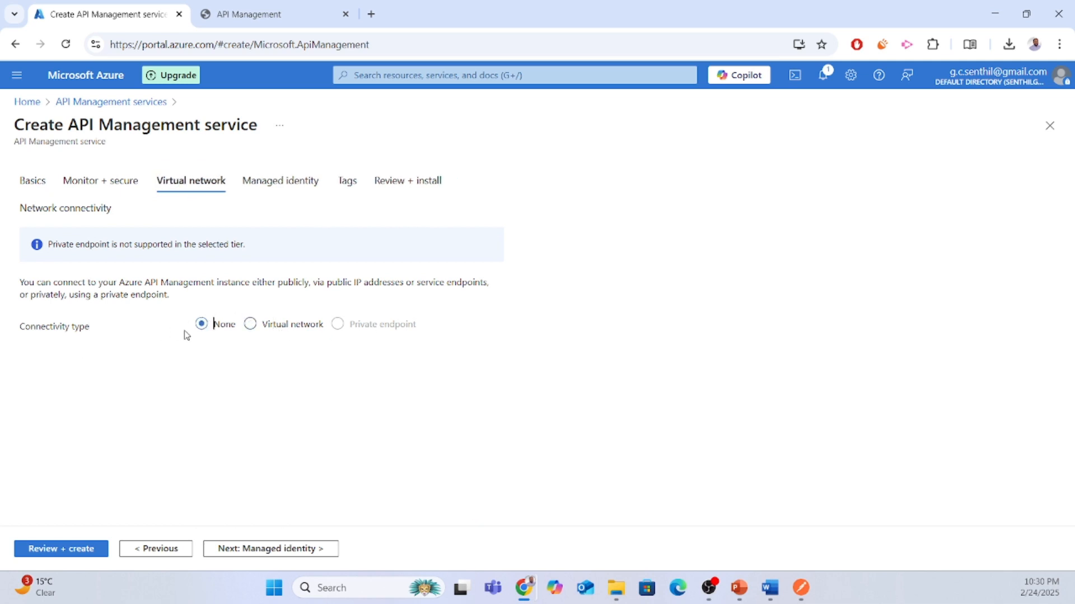
click(288, 182)
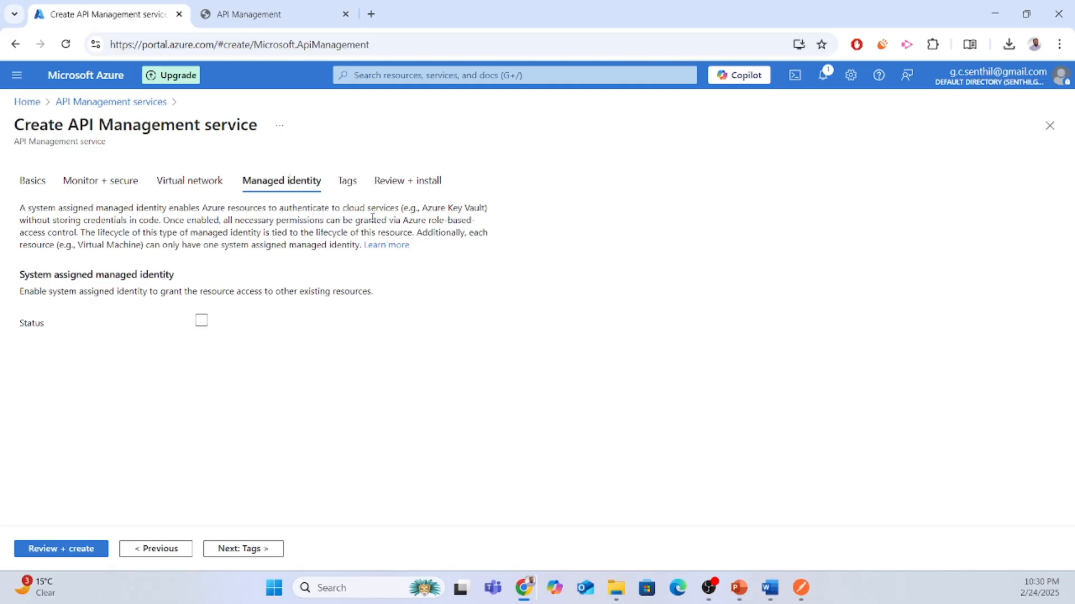
click(200, 321)
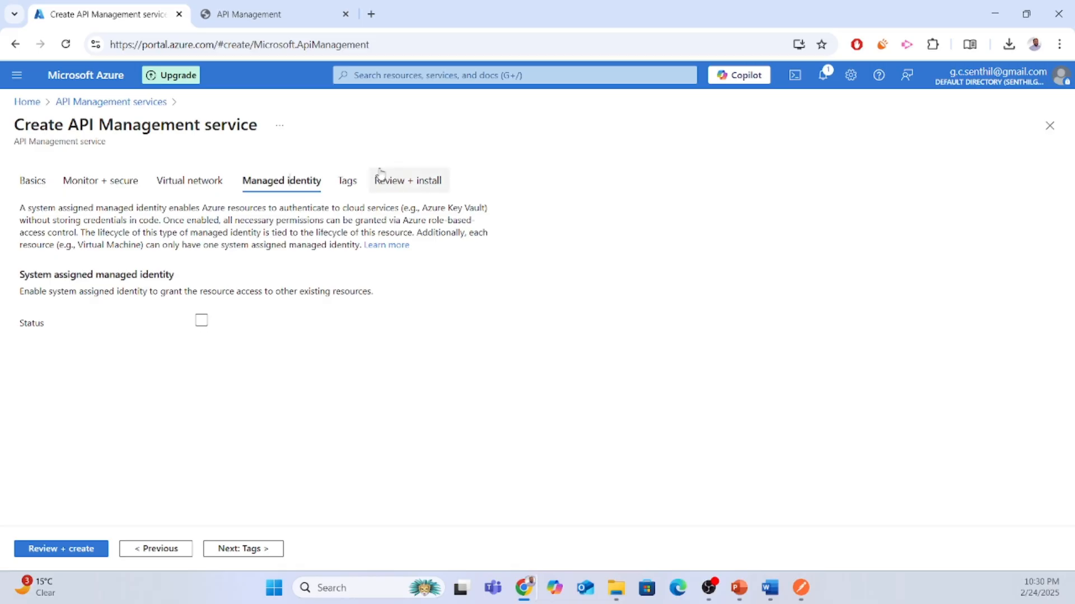
Go to the Tags step and click into the tag Name and Value fields.
click(347, 182)
click(103, 304)
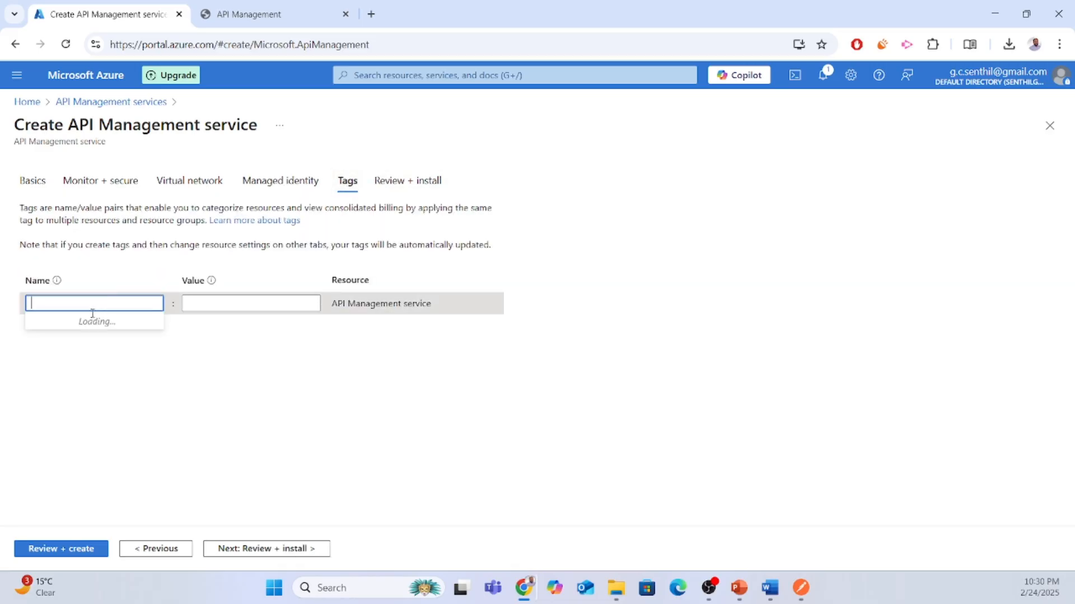
click(247, 302)
Run Review + install, see validation fail, then open the existing gnapimanager service.
click(395, 182)
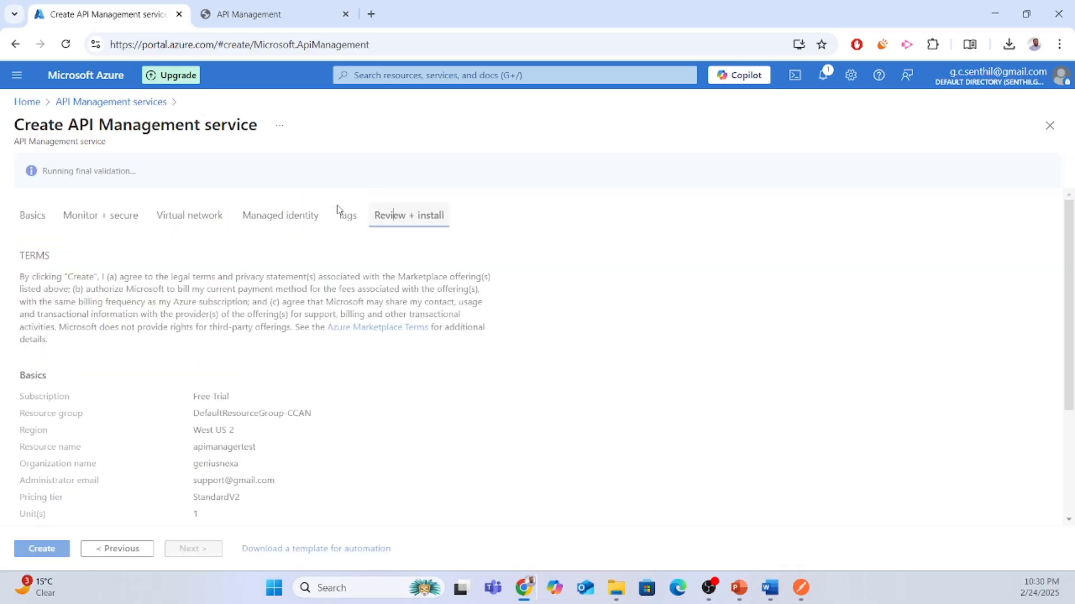
scroll(331, 388, down, 3)
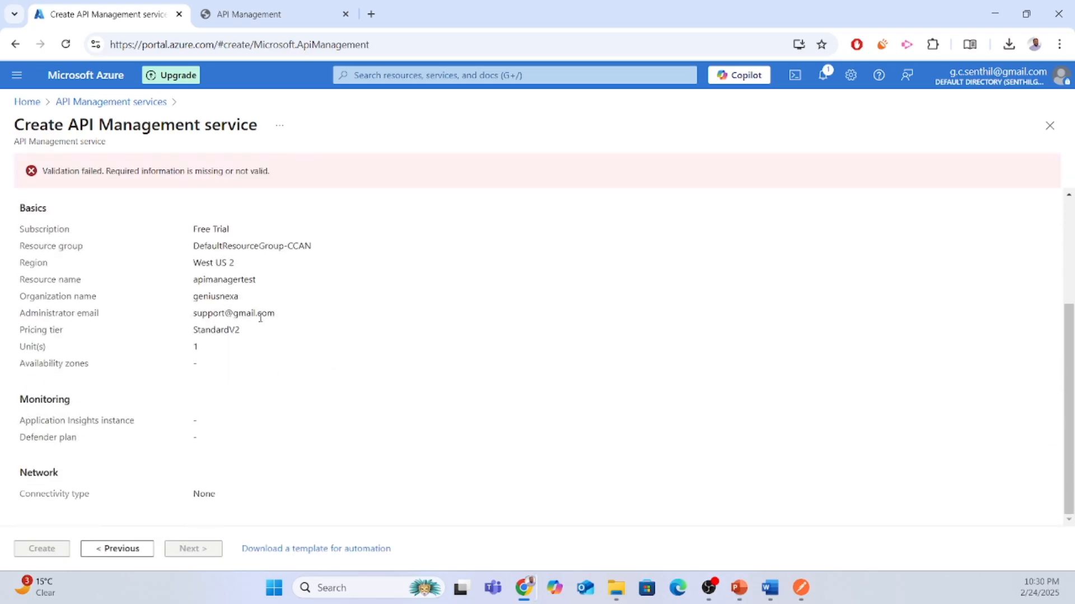
scroll(272, 336, up, 3)
scroll(272, 336, down, 2)
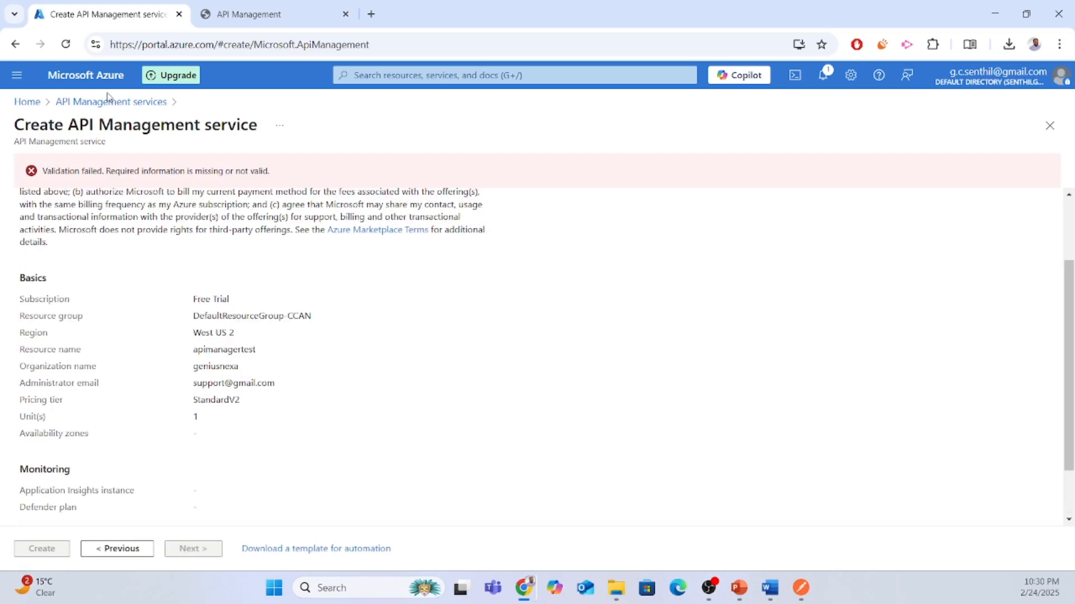
click(79, 111)
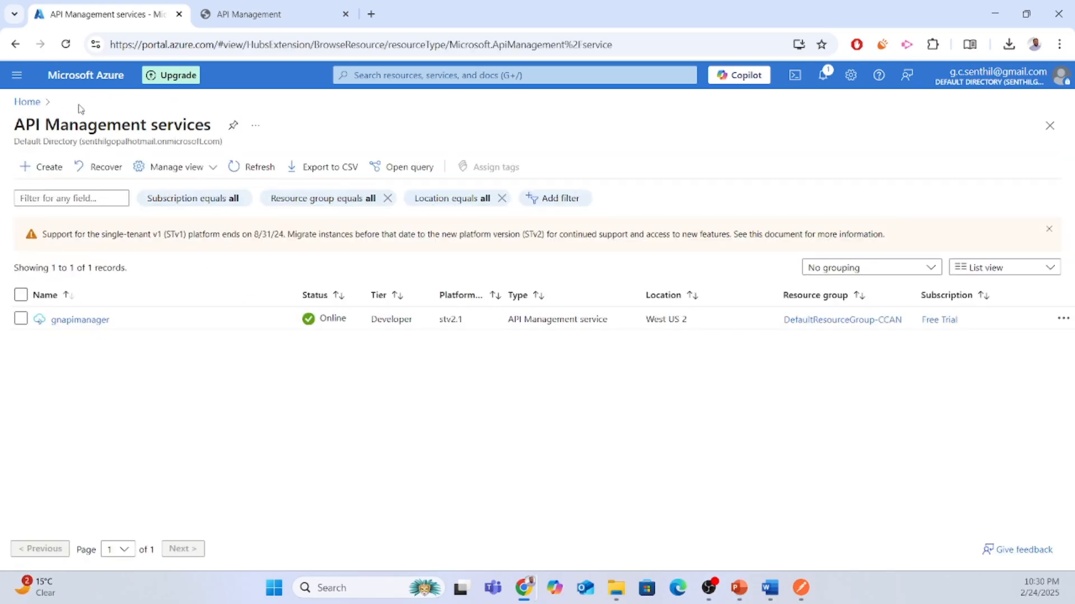
click(87, 320)
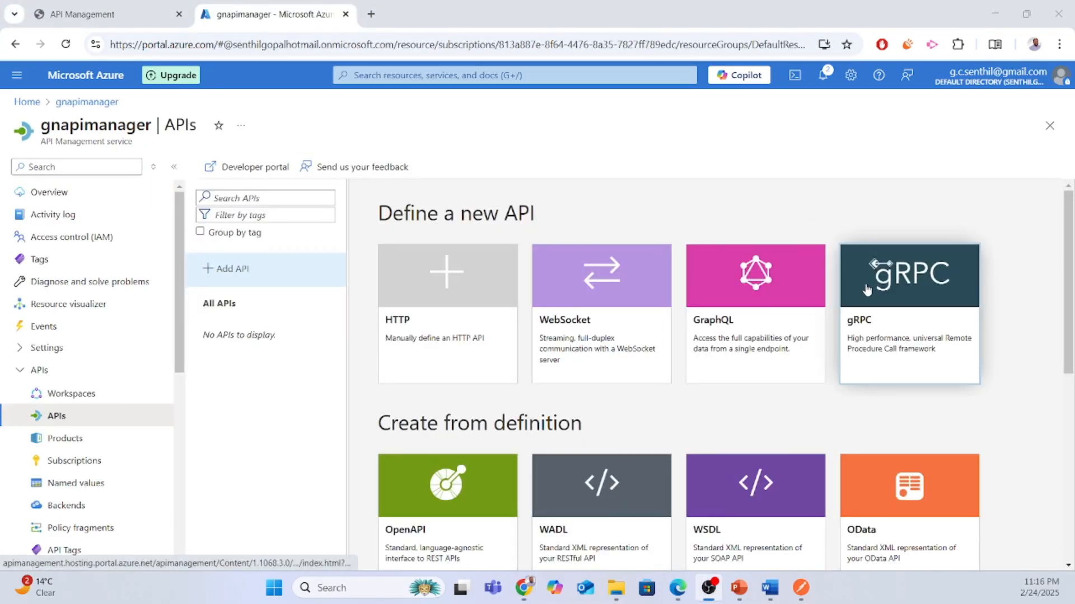
Import the CakeHaven Function App with its PostOrder function as a new API in gnapimanager.
scroll(866, 288, down, 5)
scroll(866, 288, down, 2)
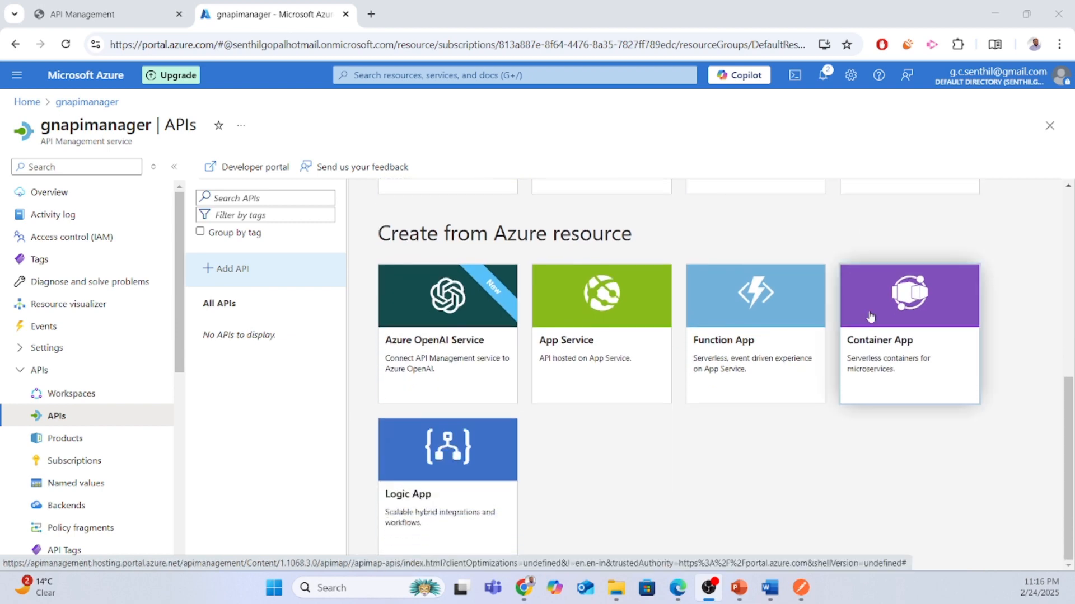
click(758, 353)
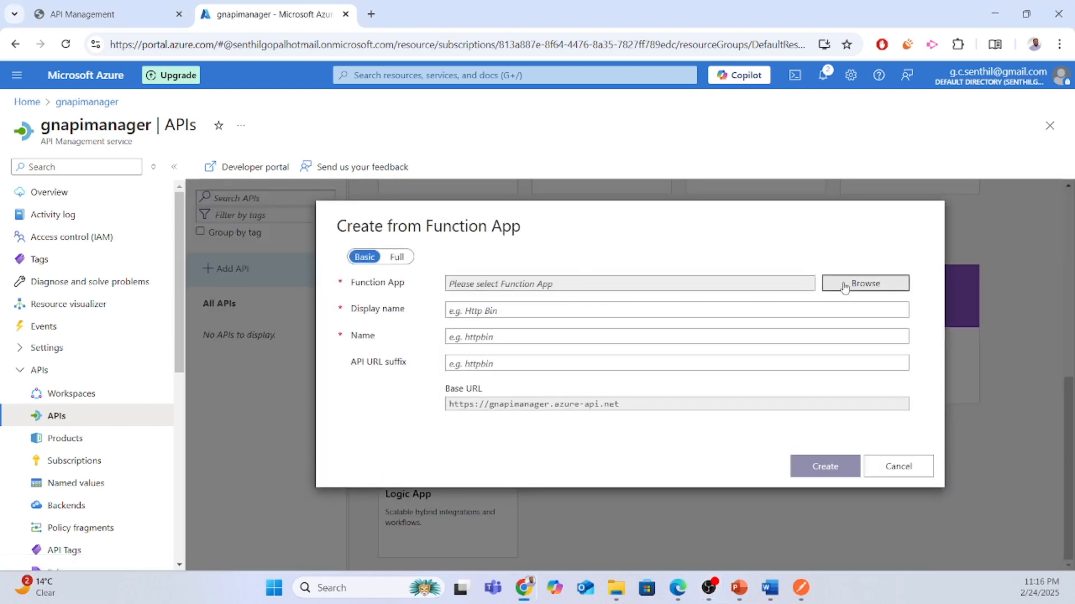
click(842, 283)
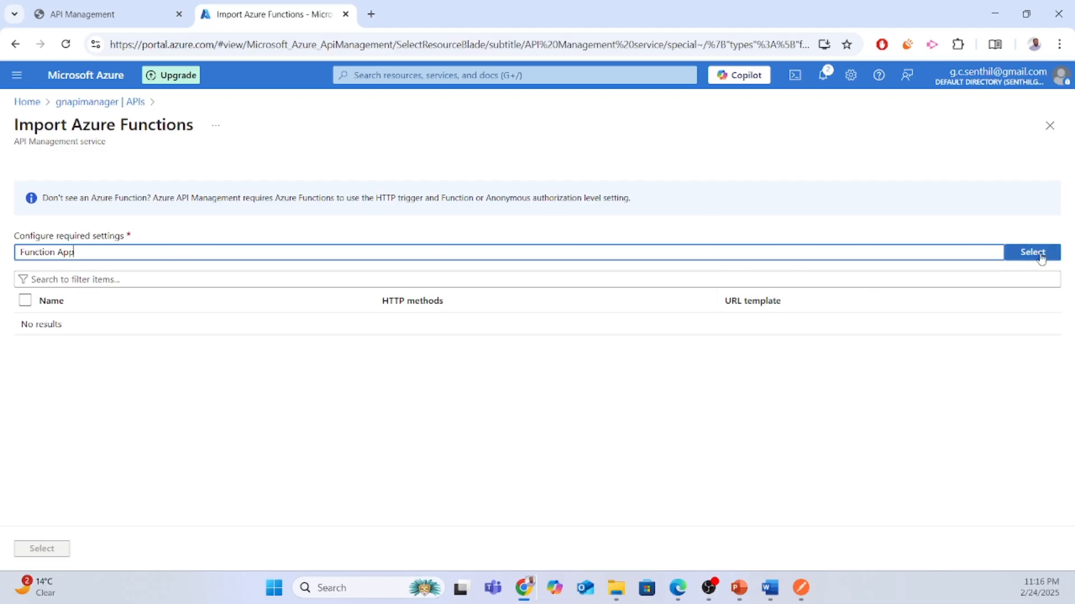
click(1039, 255)
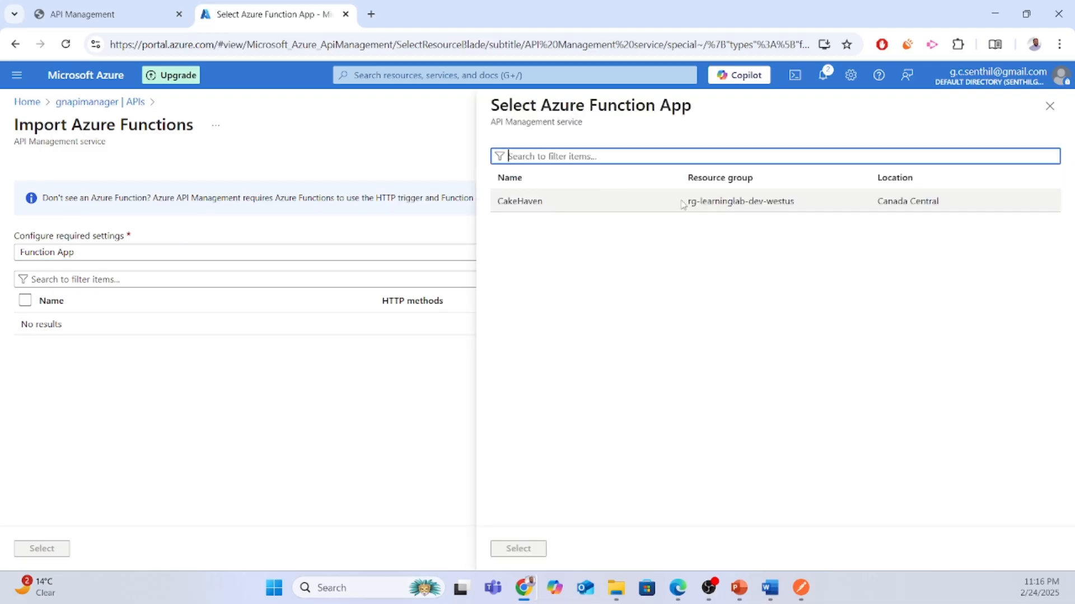
click(548, 205)
click(550, 207)
click(526, 550)
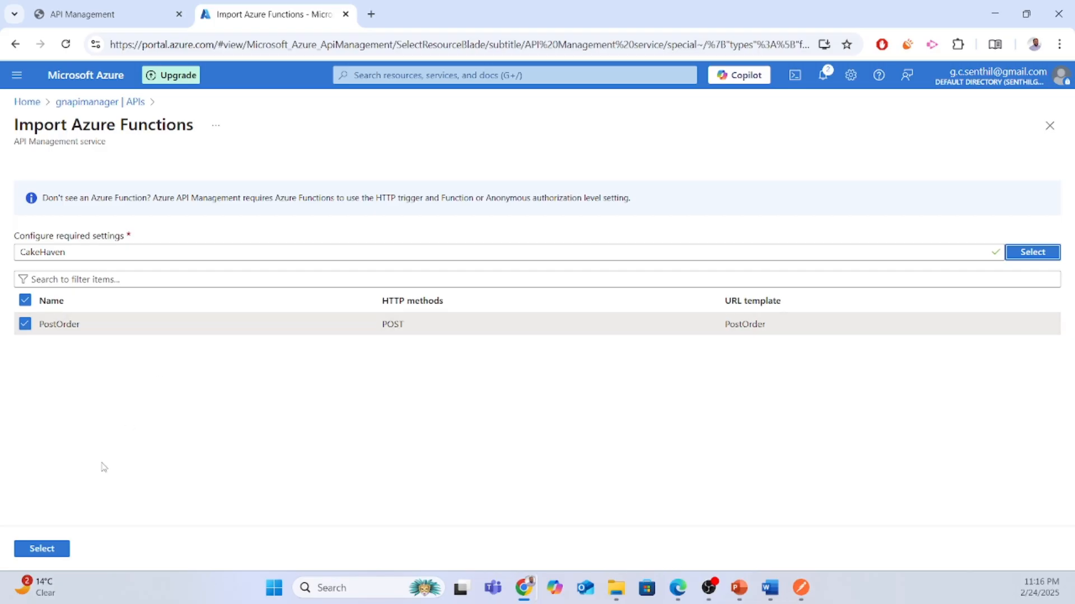
click(40, 549)
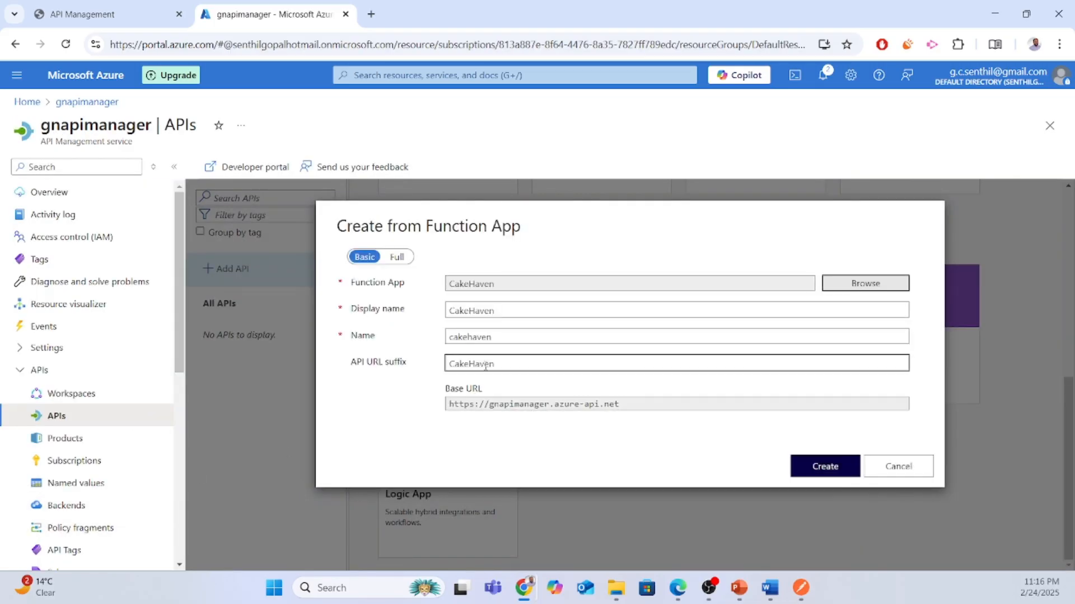
click(809, 466)
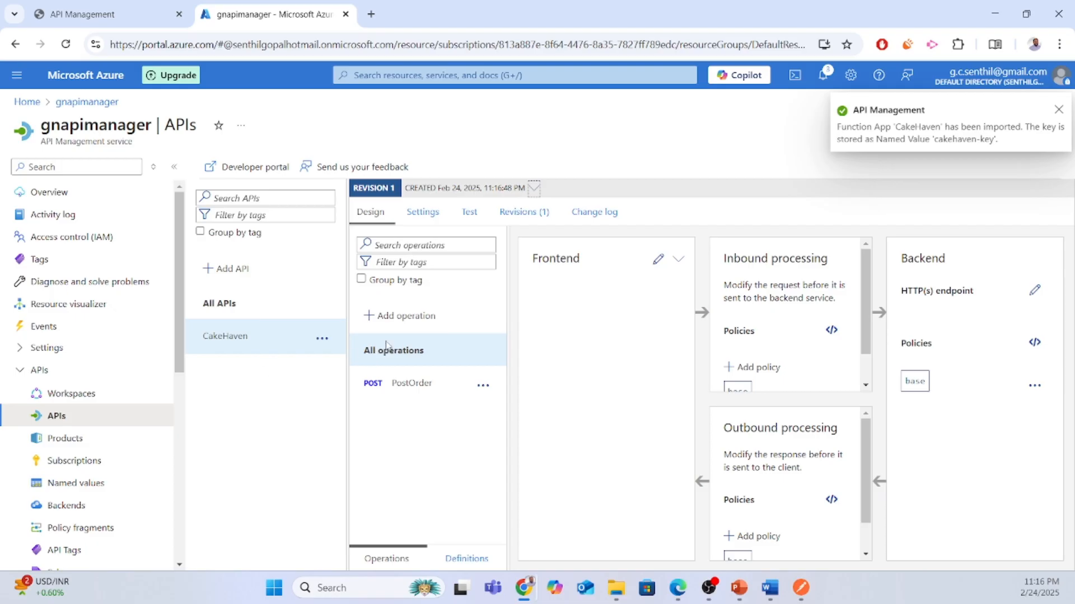
Uncheck Subscription required in the CakeHaven API settings, then launch the developer portal.
click(411, 384)
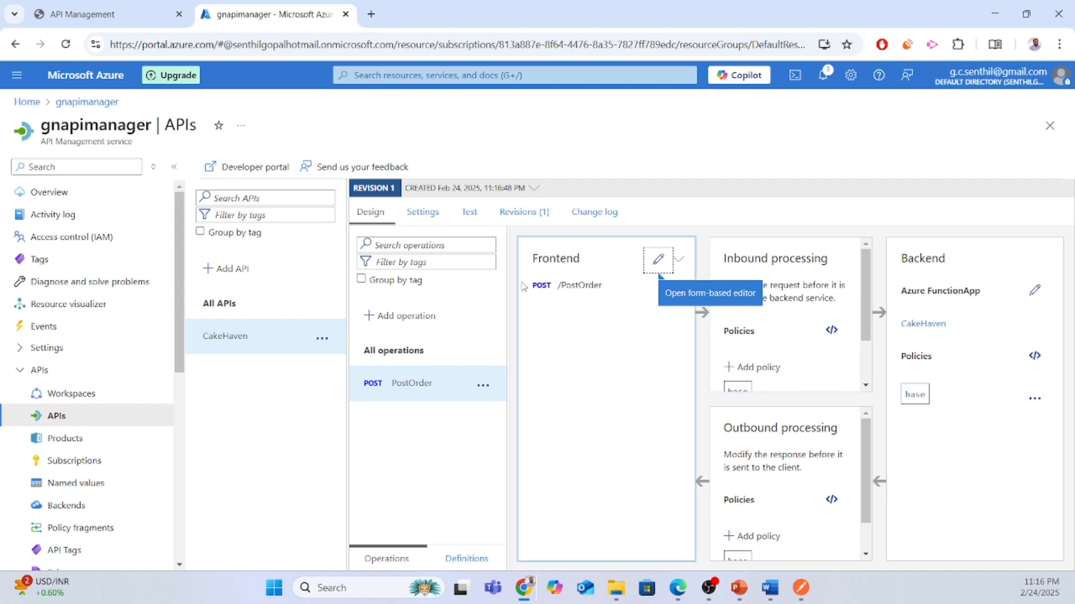
click(422, 211)
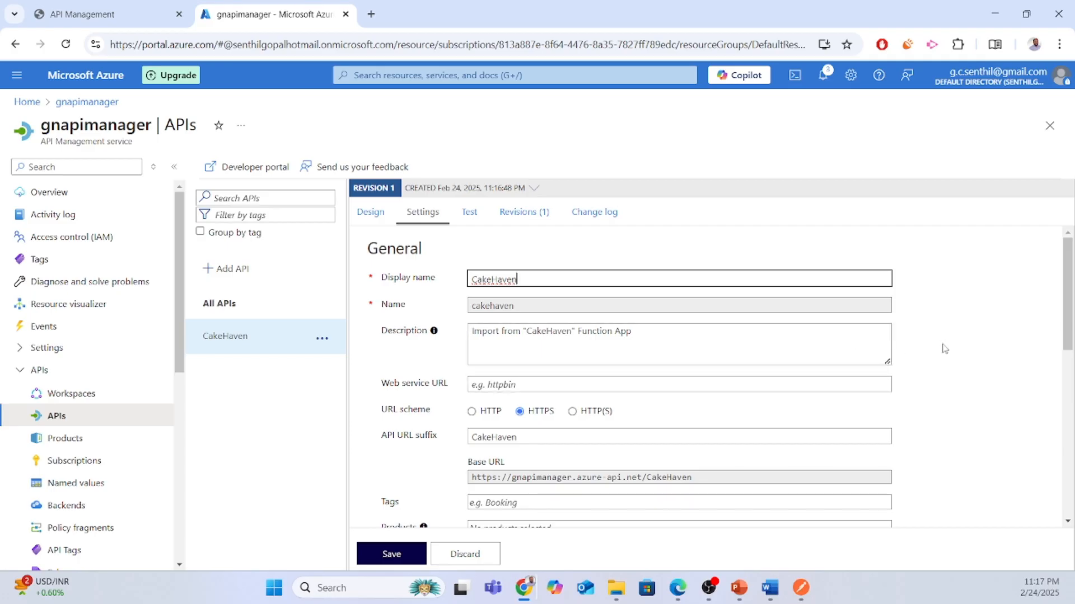
scroll(945, 349, down, 5)
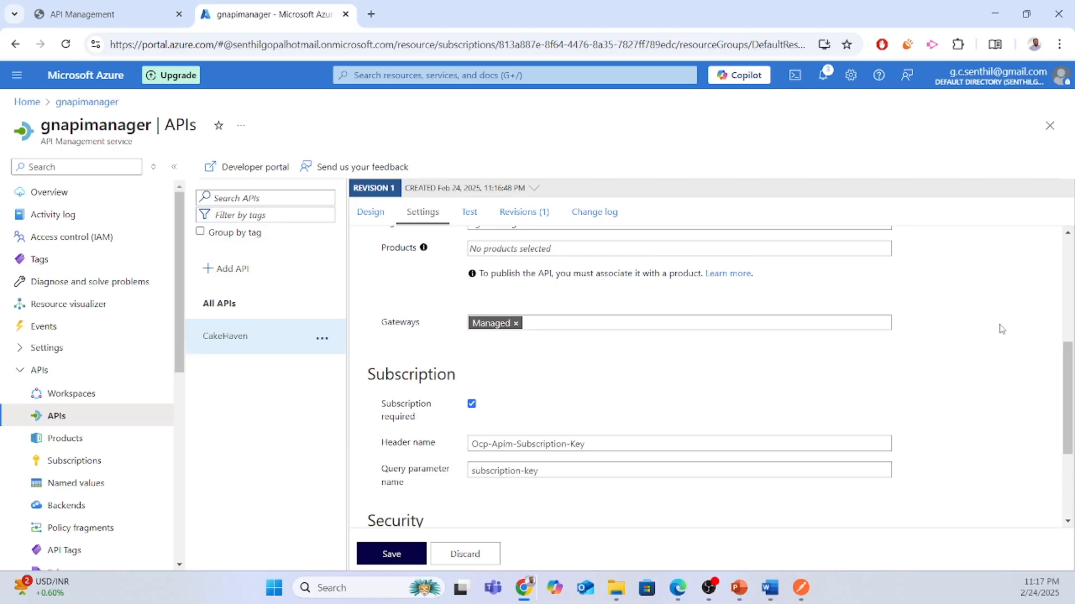
scroll(1002, 329, down, 1)
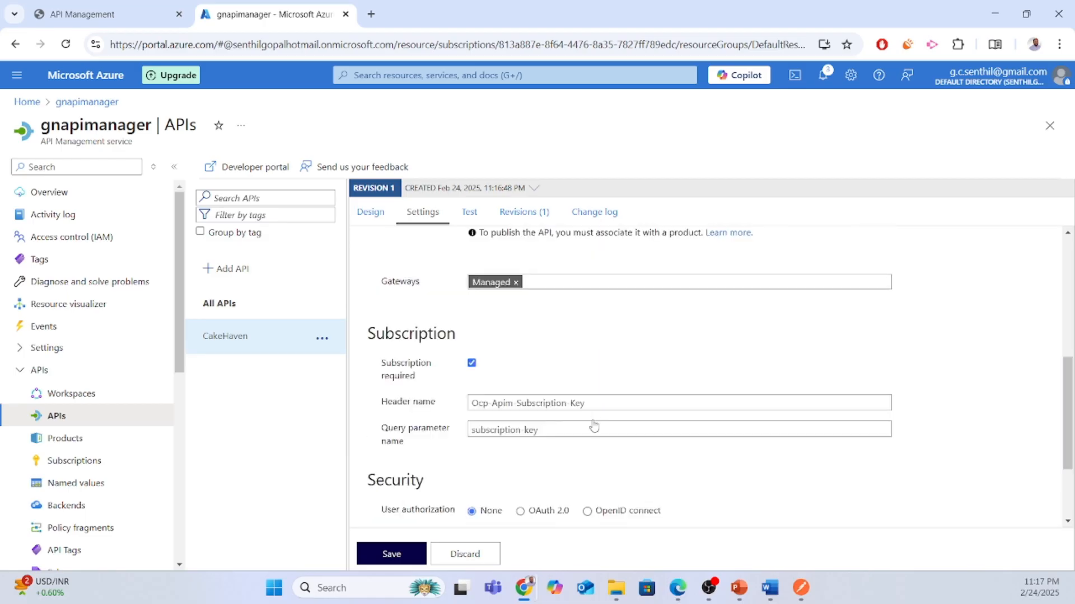
click(562, 435)
scroll(562, 435, down, 2)
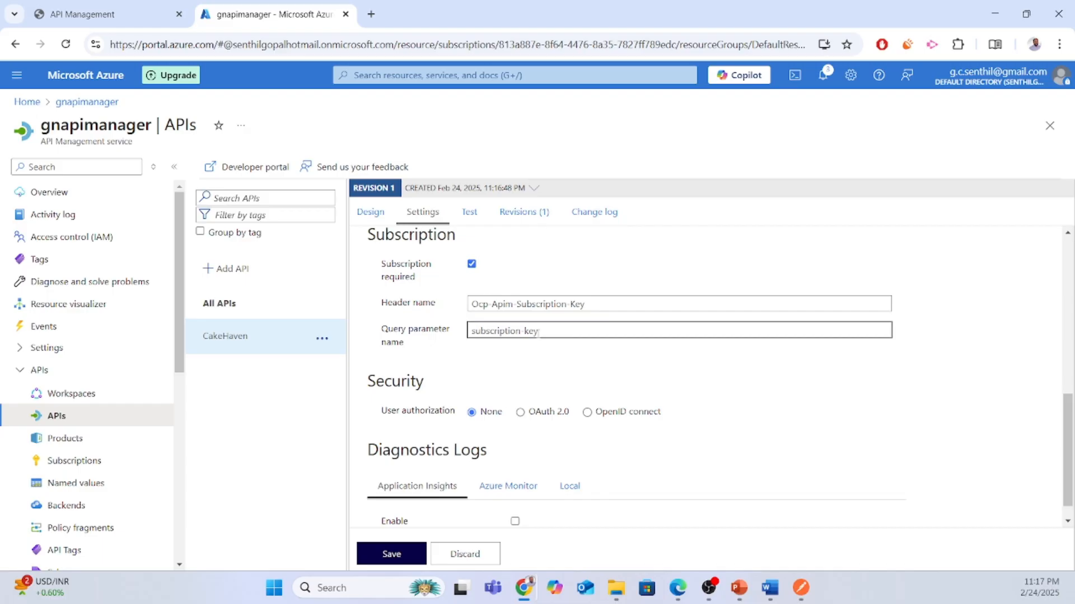
click(472, 264)
scroll(403, 542, up, 5)
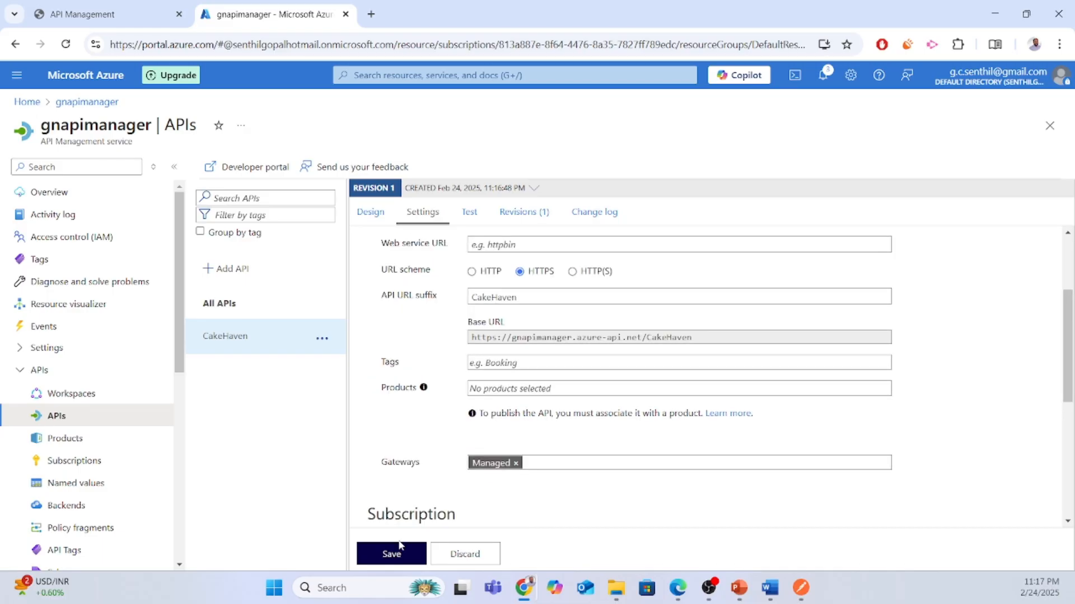
scroll(406, 559, up, 2)
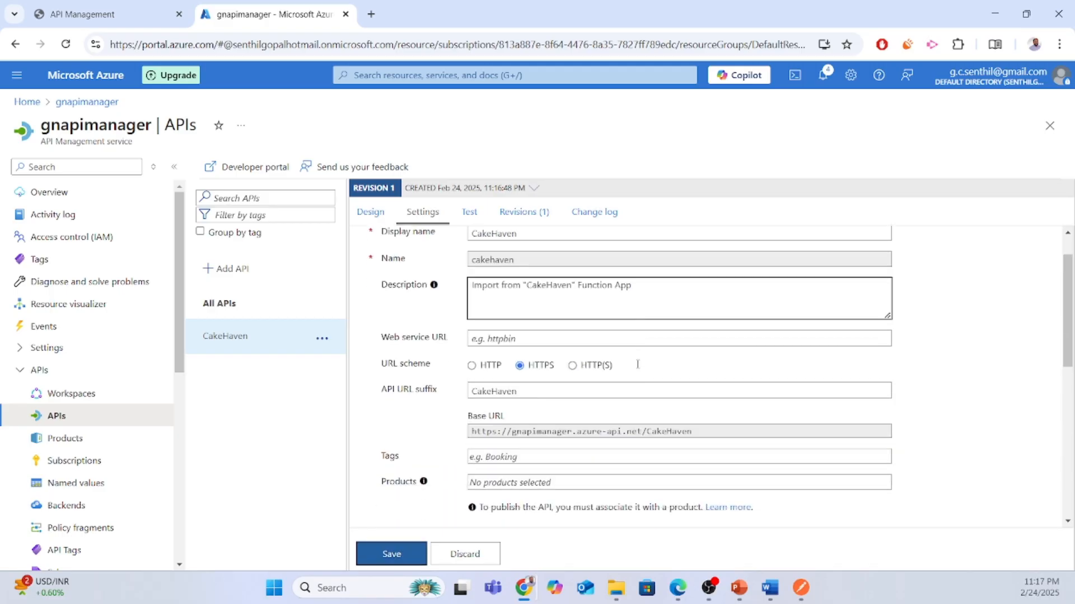
scroll(637, 365, down, 4)
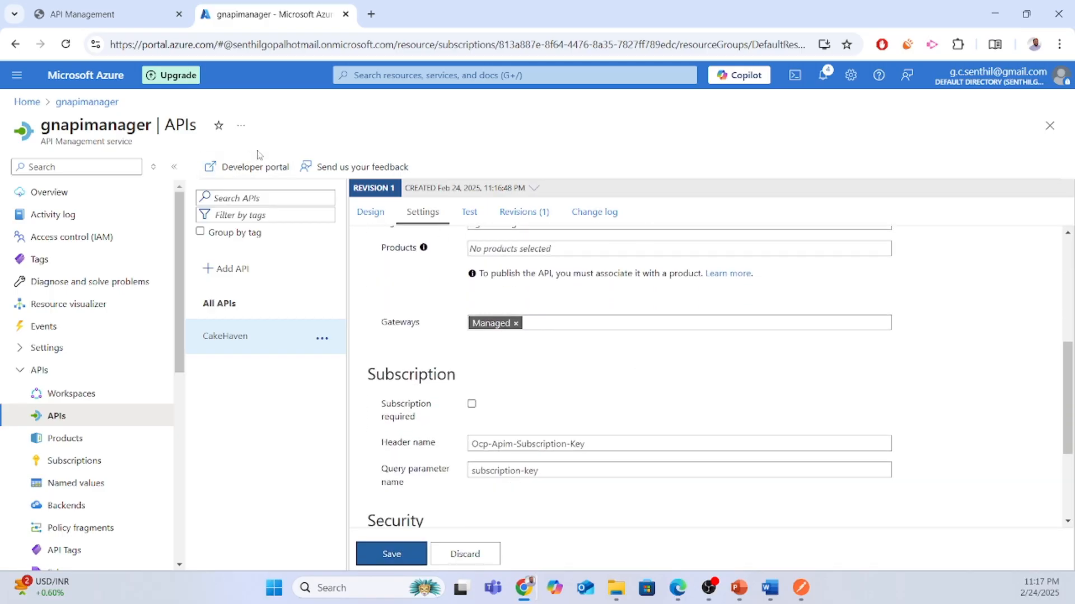
click(247, 168)
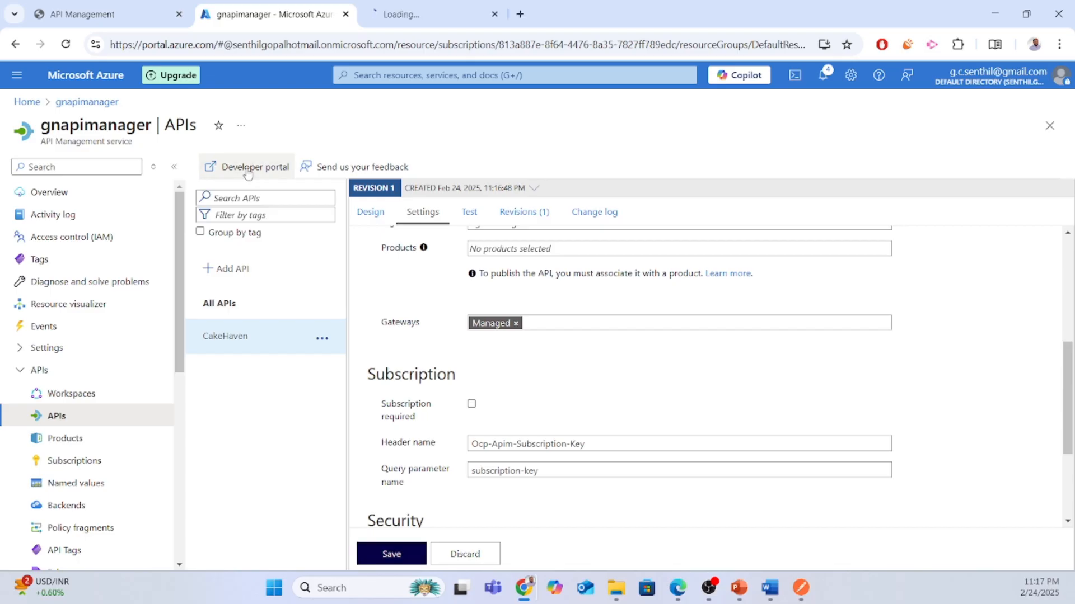
Load the gnapimanager developer portal address in a private browsing window.
click(421, 17)
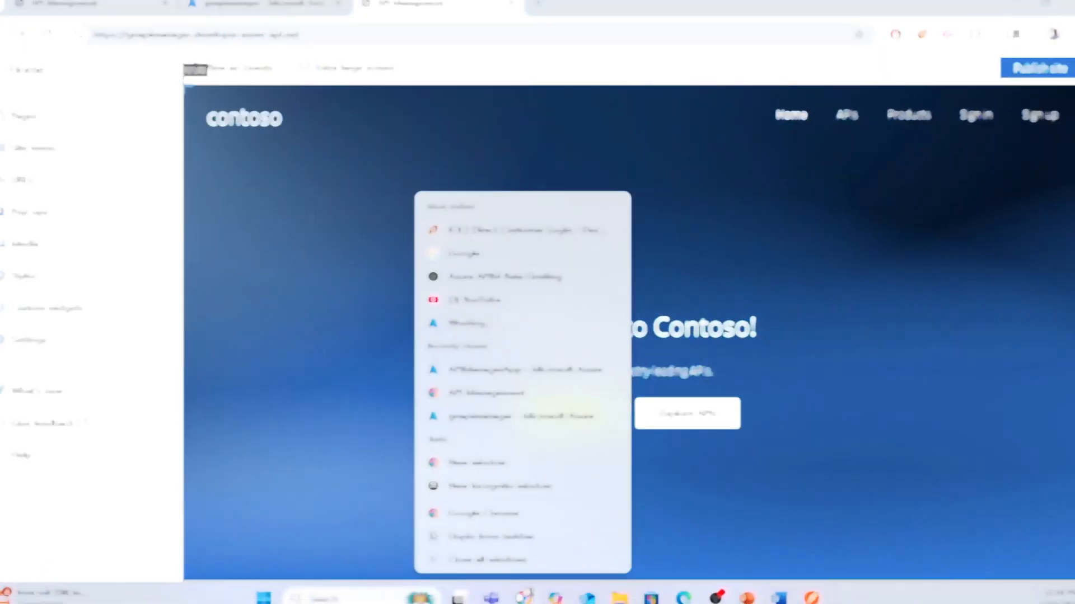
click(479, 488)
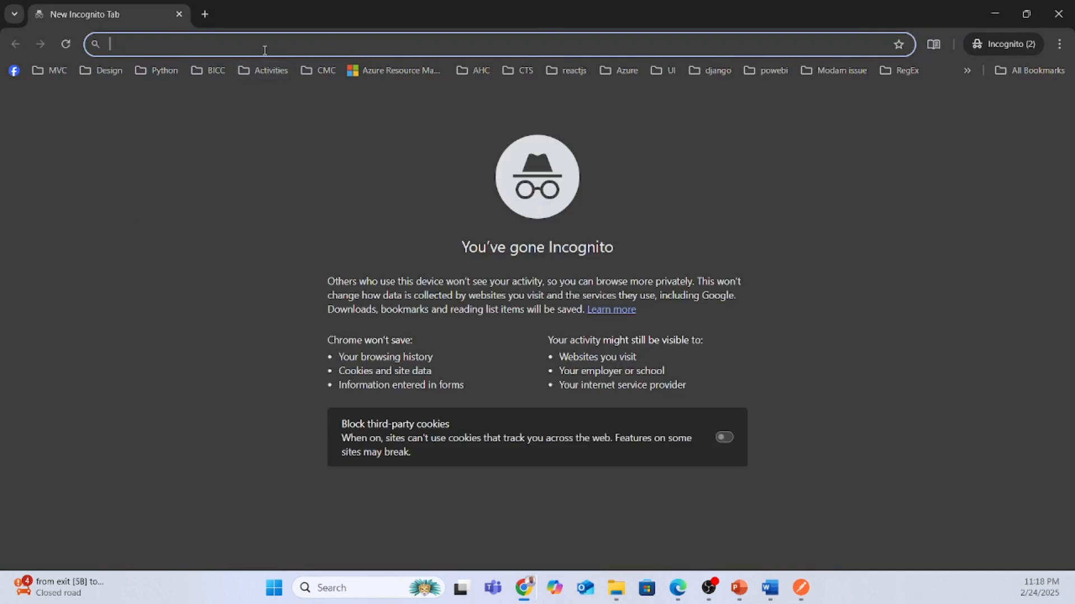
text(https://gnapimanager.developer.azure-api.net)
key(Return)
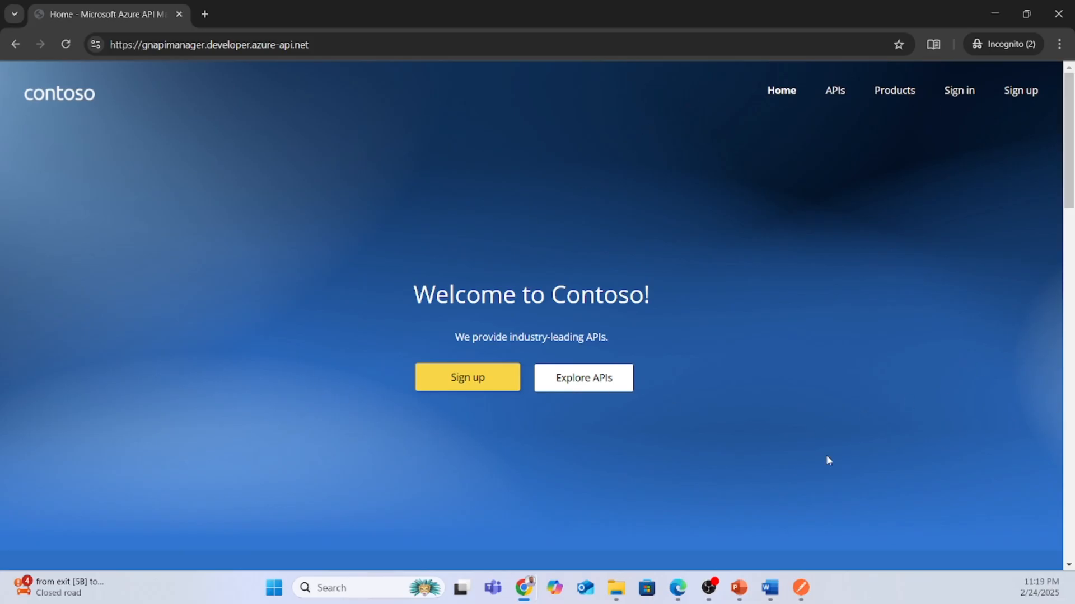
Browse the portal's APIs and Products pages, then return to the CakeHaven API settings in Azure.
click(840, 95)
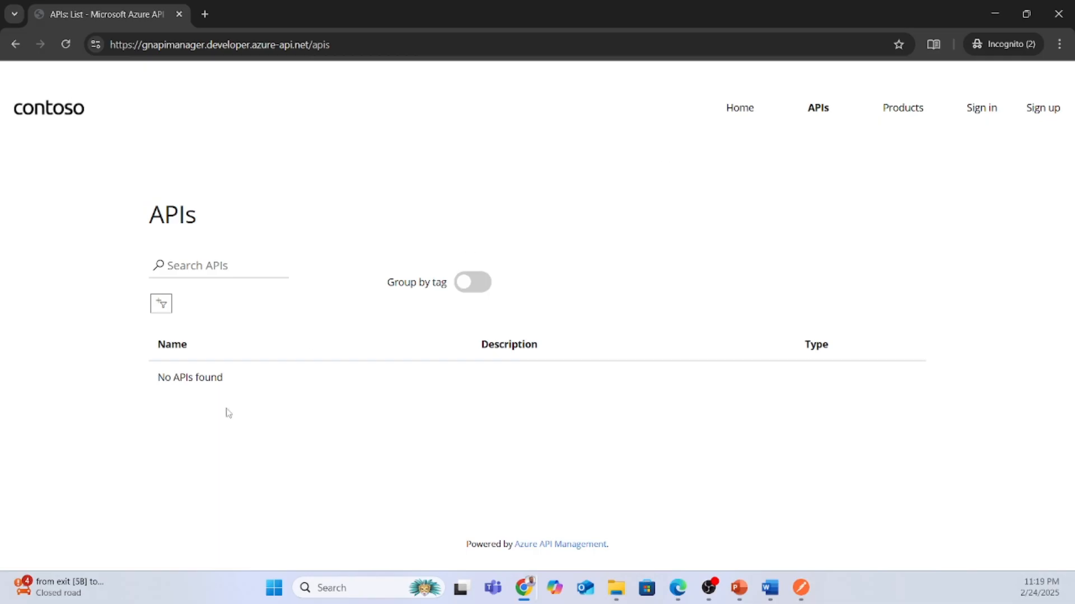
click(900, 110)
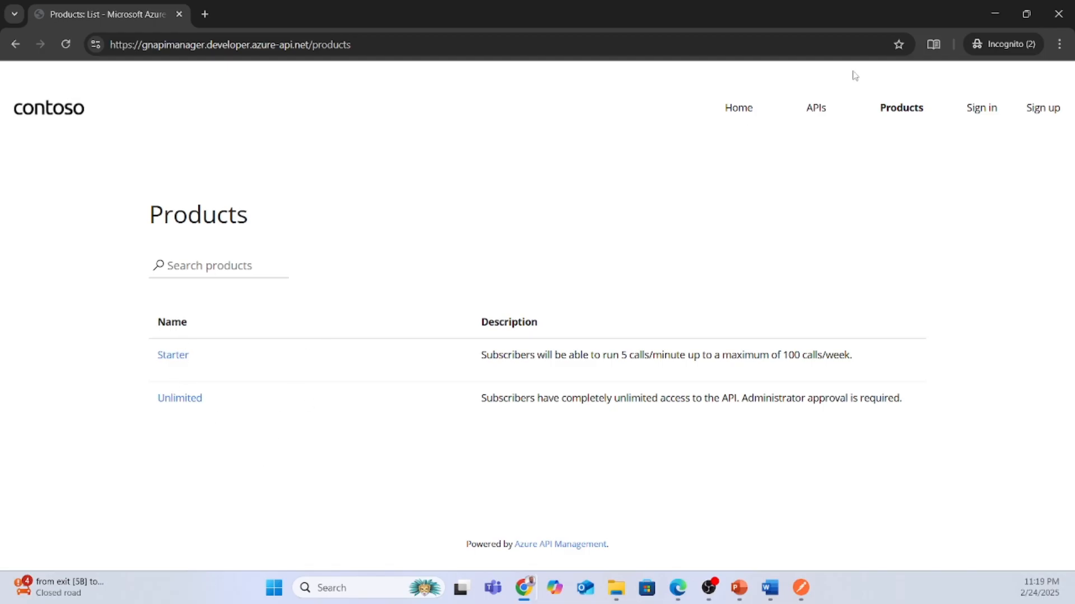
click(976, 34)
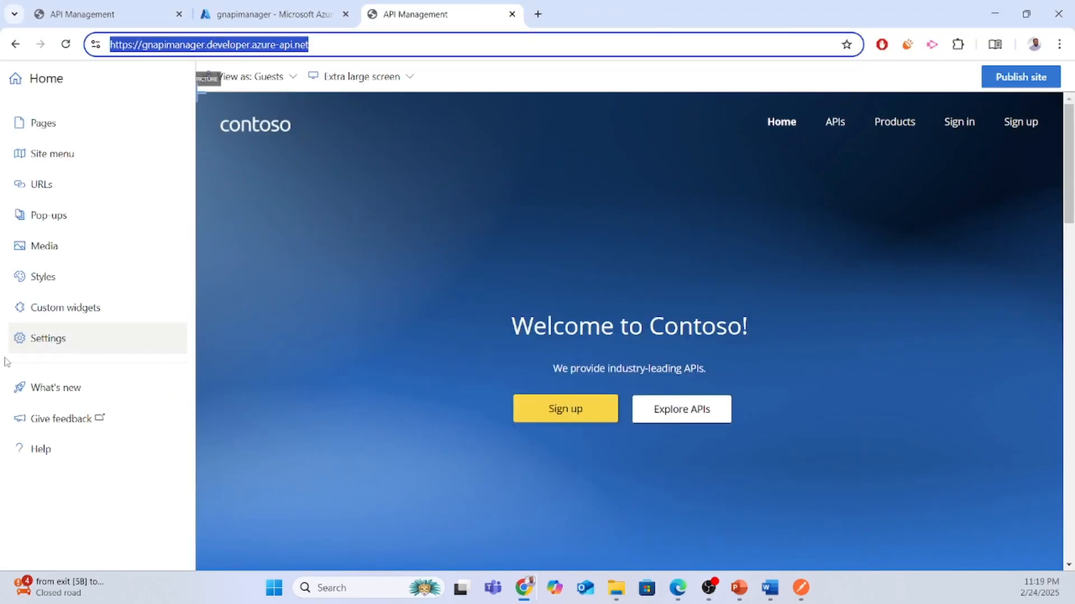
click(241, 14)
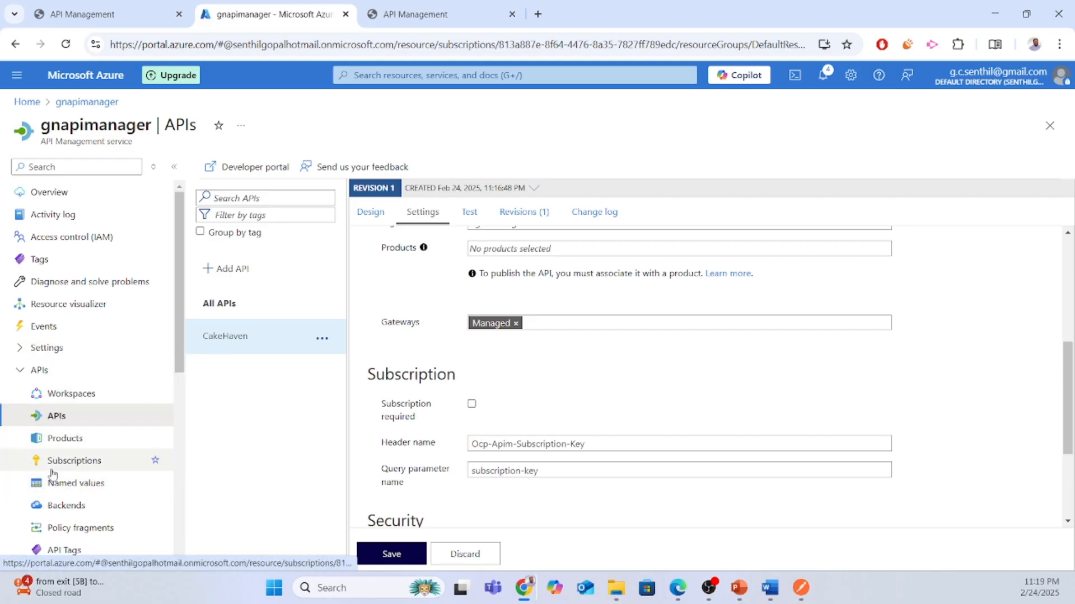
Add CakeHaven to the Unlimited product's API list via Products > Unlimited > APIs.
click(65, 442)
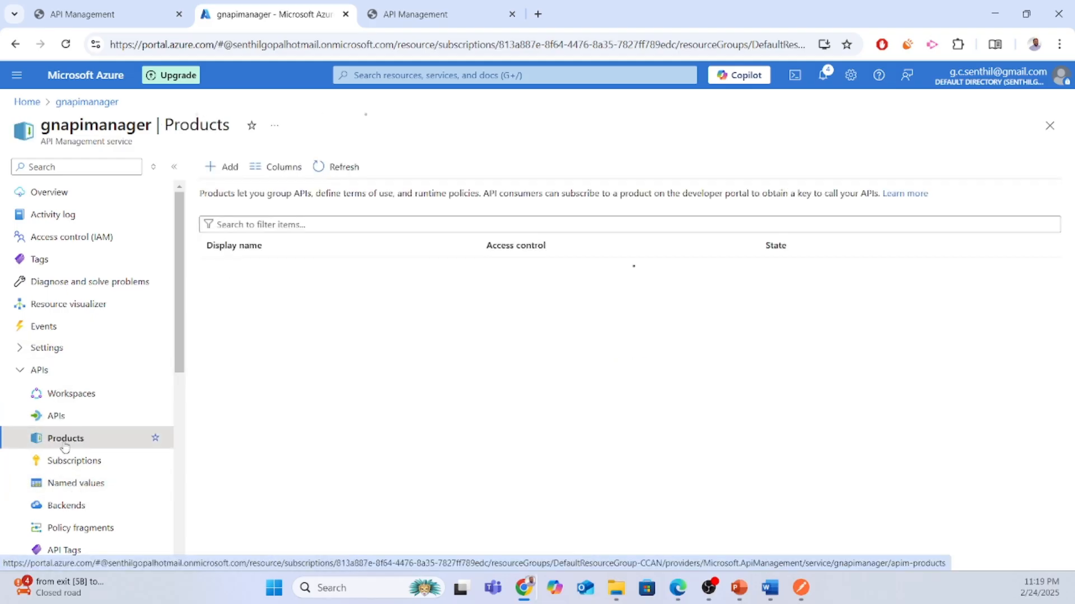
click(232, 291)
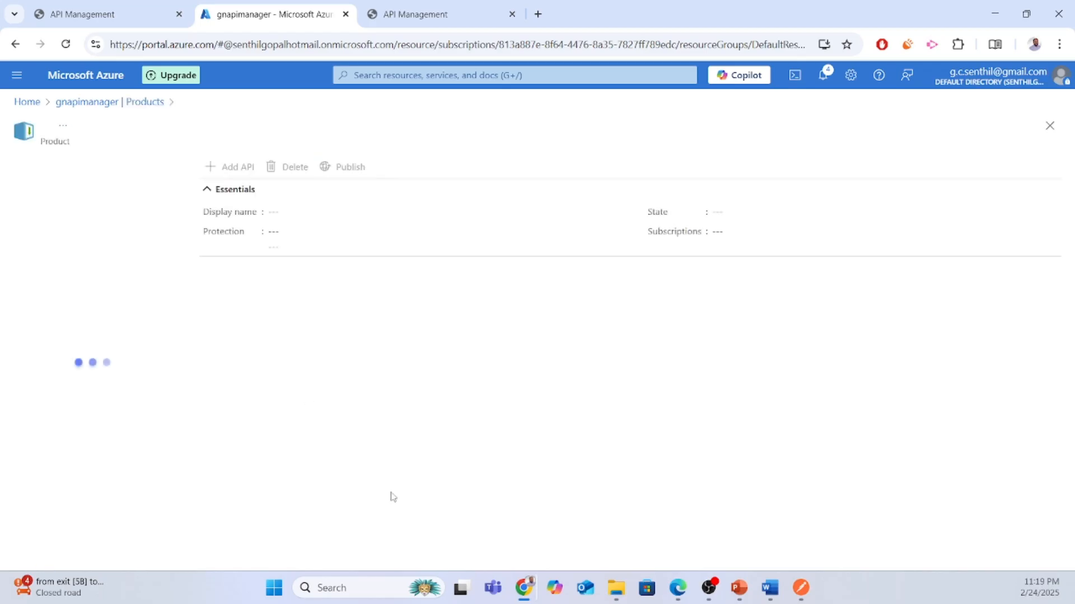
click(73, 264)
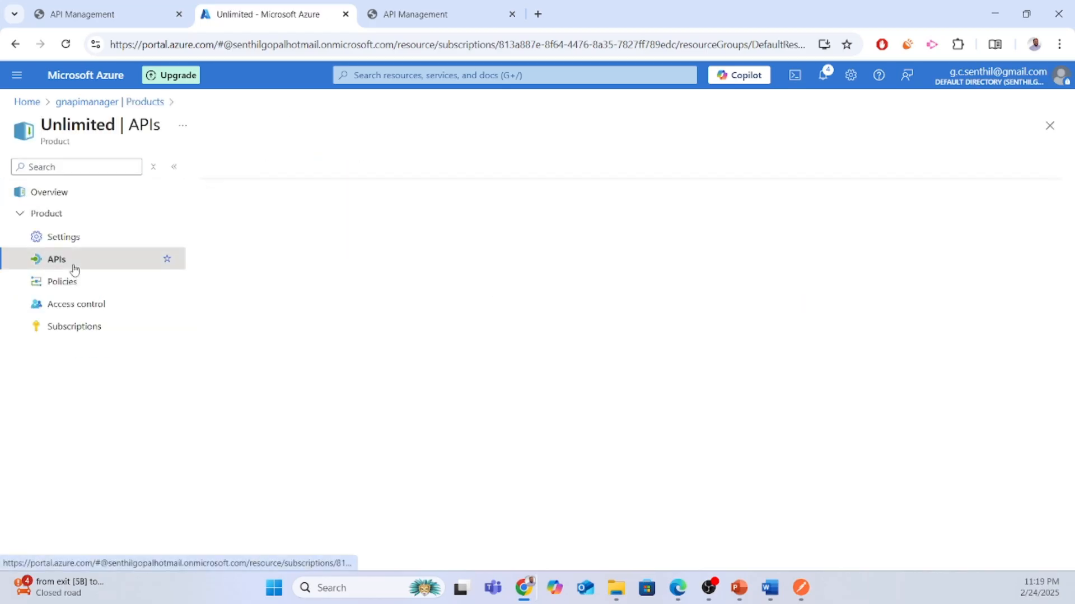
click(215, 168)
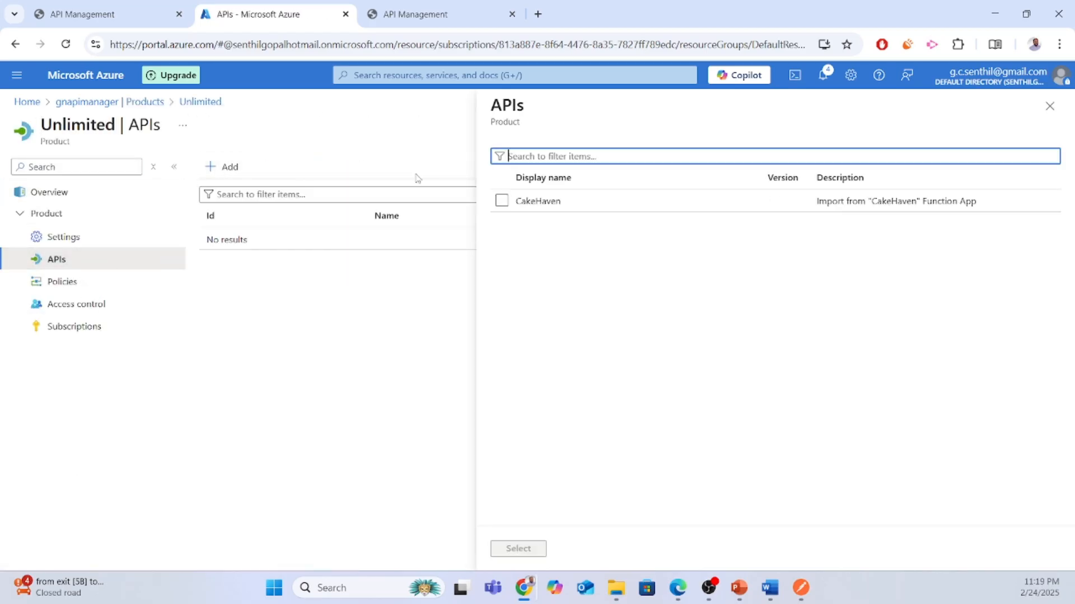
click(504, 202)
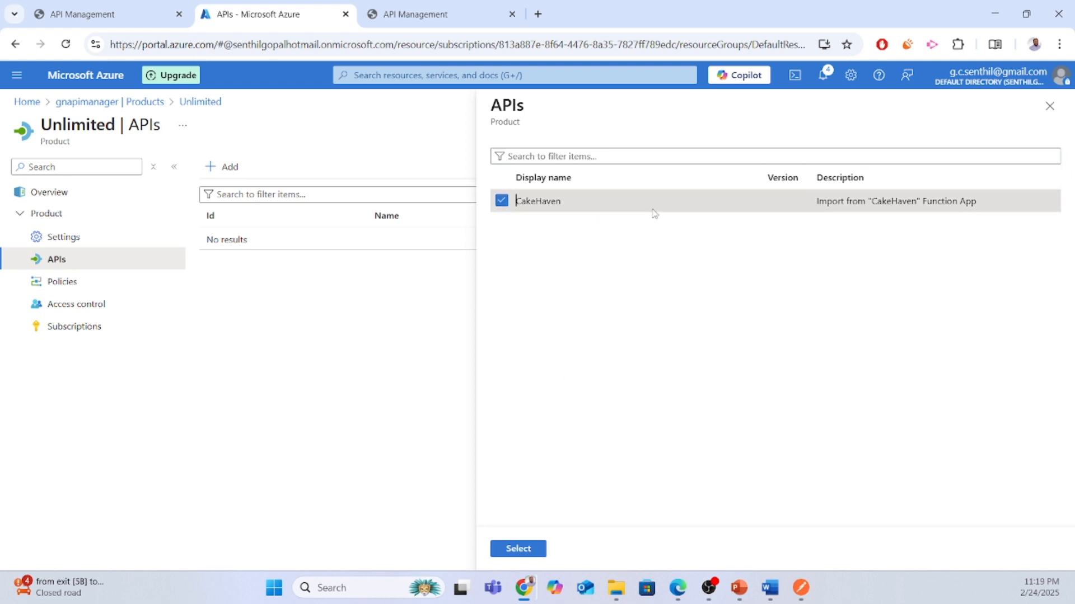
click(518, 550)
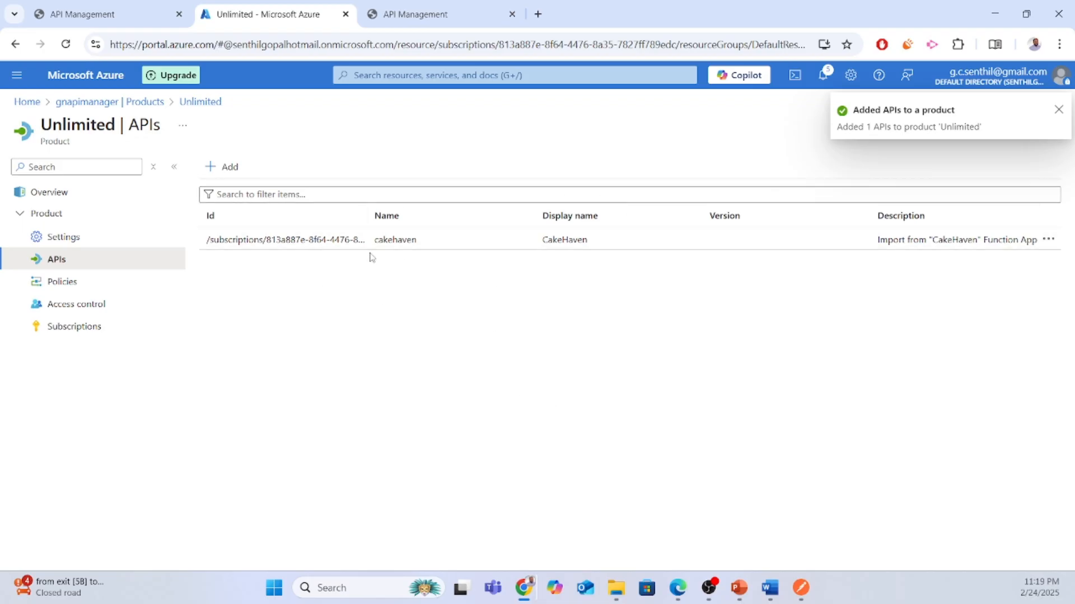
In the developer portal, open Unlimited > CakeHaven and the PostOrder Try it console.
mouse_move(525, 587)
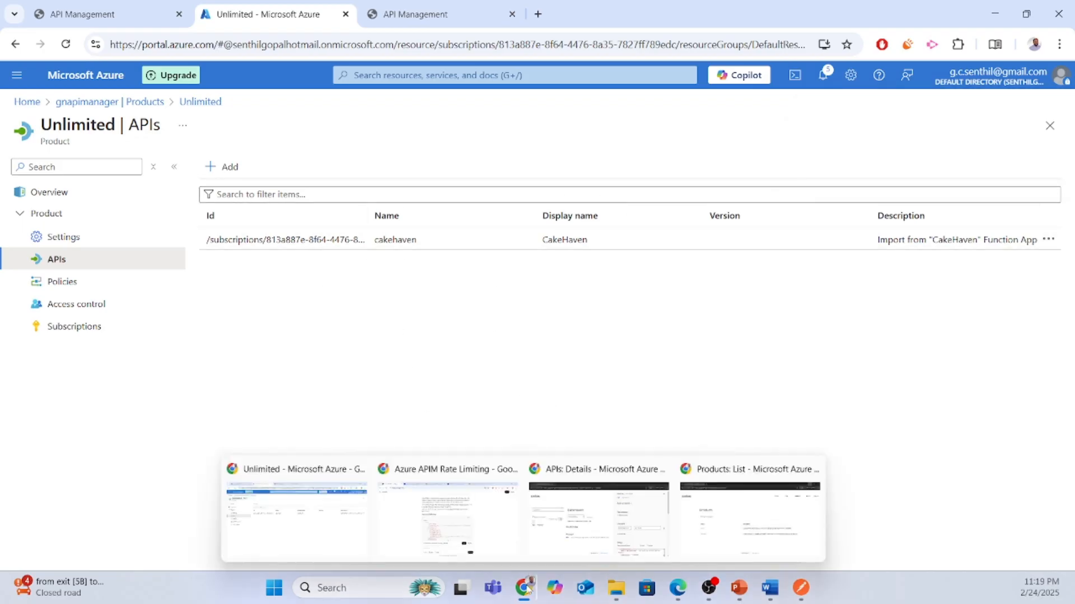
click(703, 542)
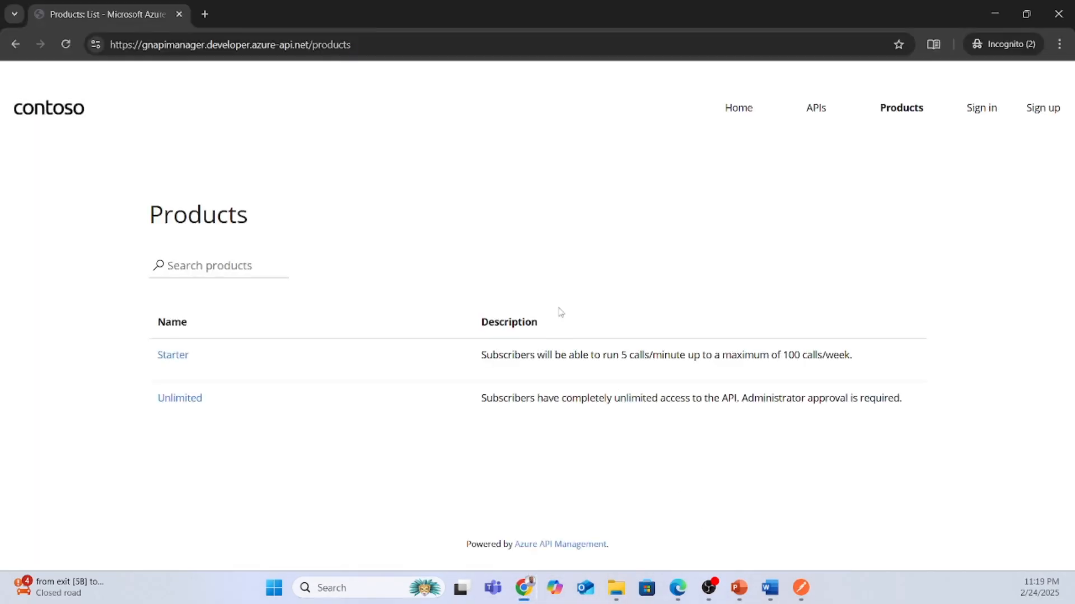
click(198, 404)
scroll(453, 322, down, 3)
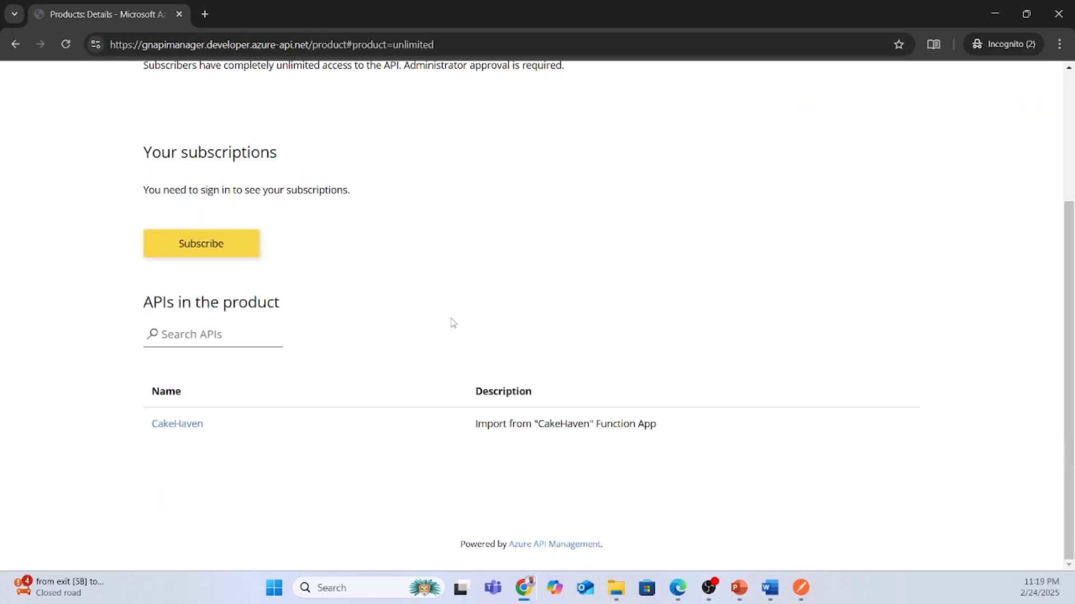
click(188, 425)
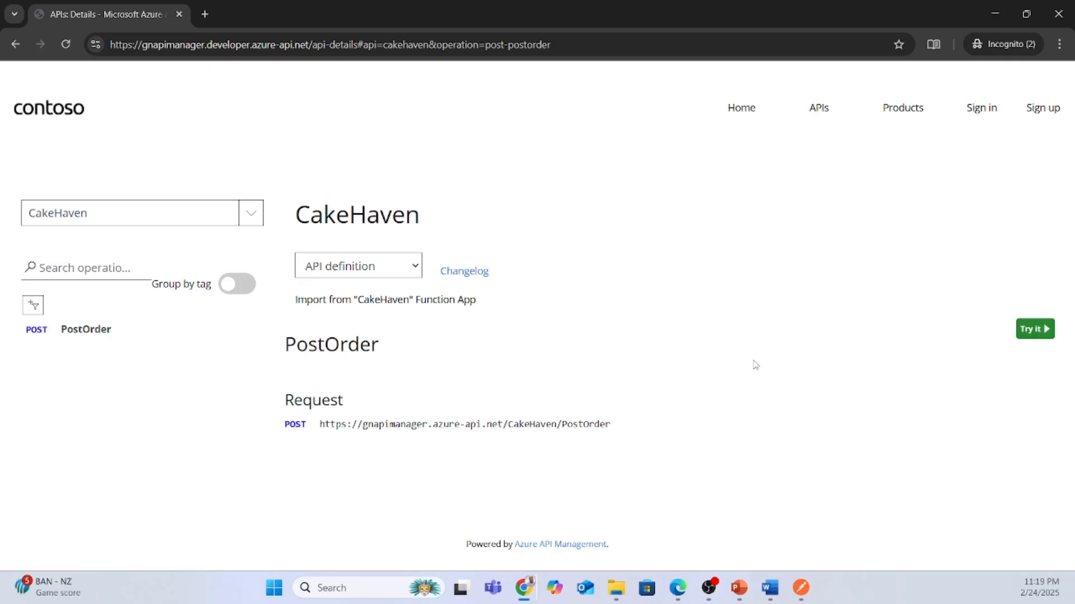
click(1035, 329)
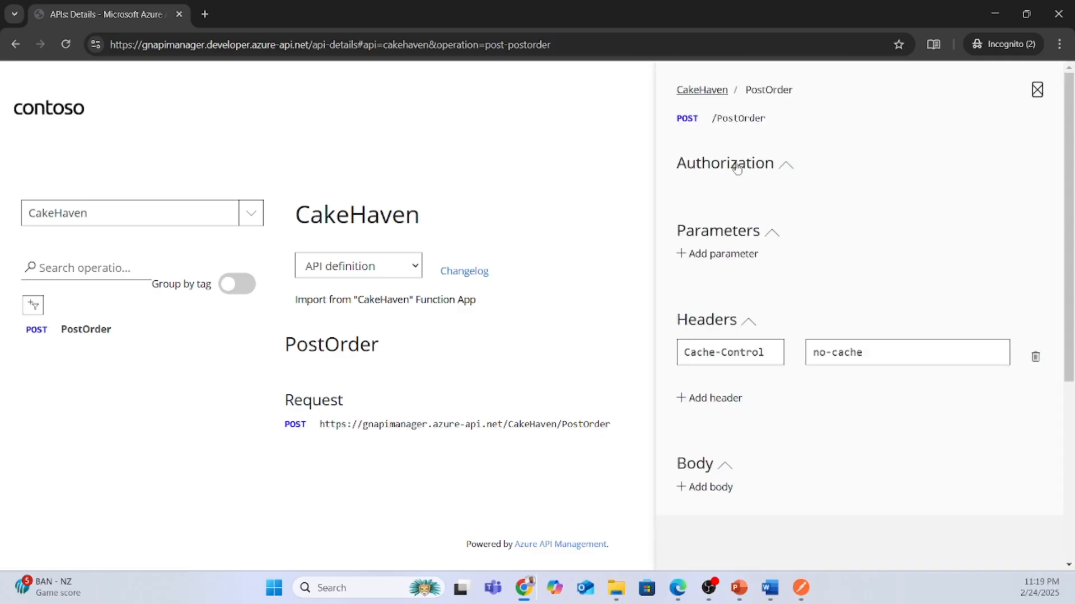
scroll(811, 242, down, 3)
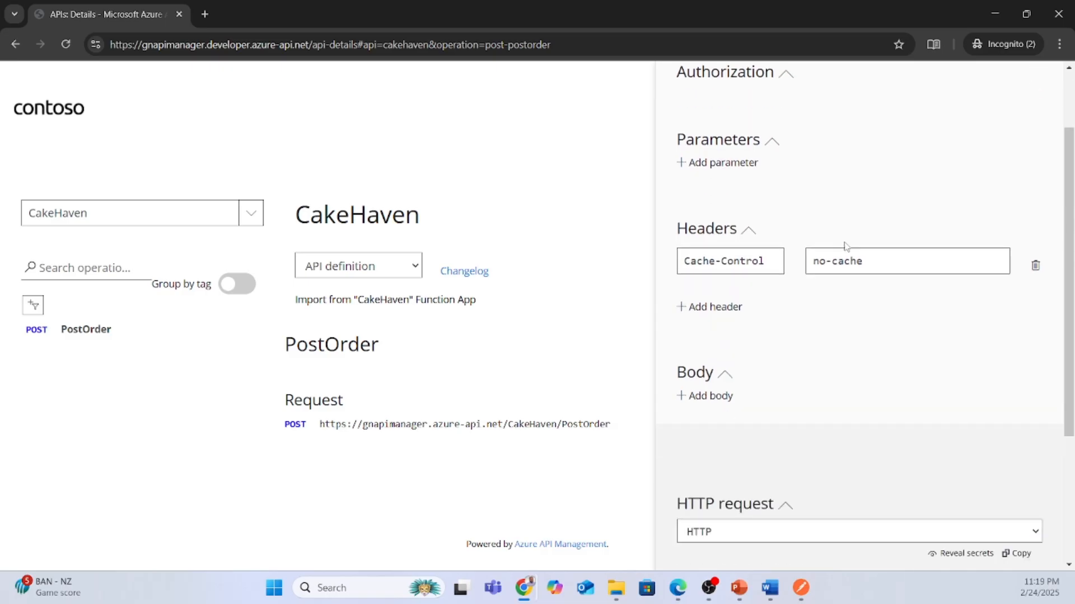
scroll(837, 285, up, 3)
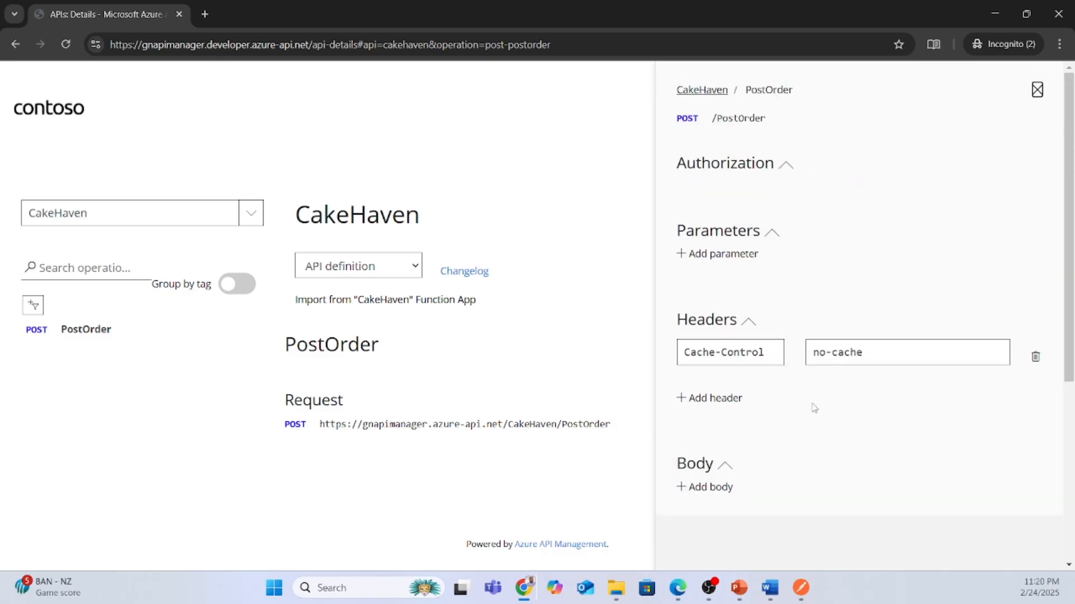
scroll(814, 408, down, 1)
Add a request body, paste the sample JSON cake order and edit the customer e-mail value.
click(693, 418)
click(788, 471)
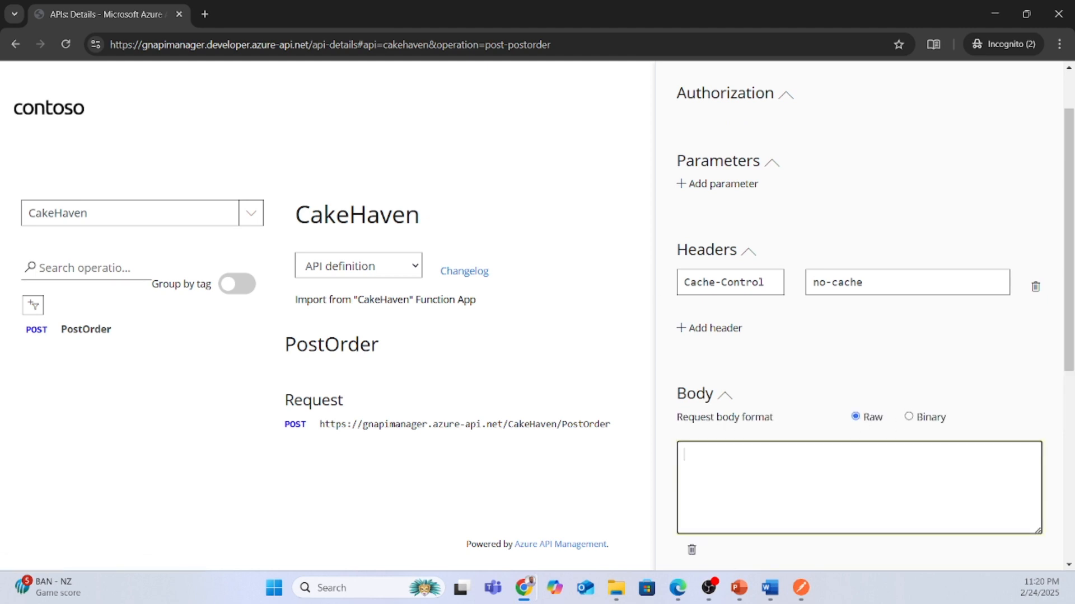
key(alt+Tab)
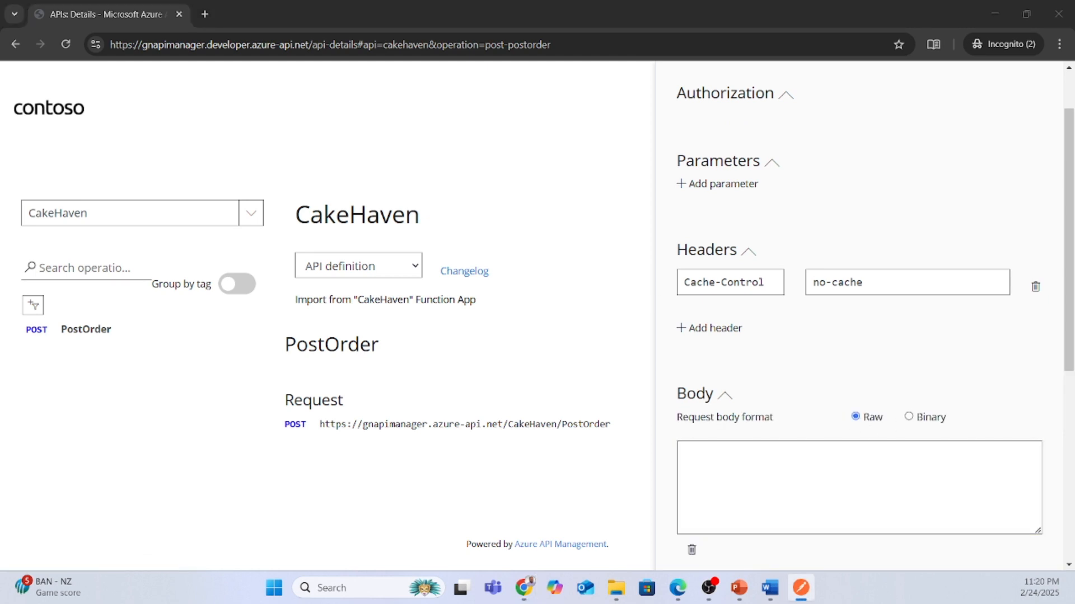
click(818, 458)
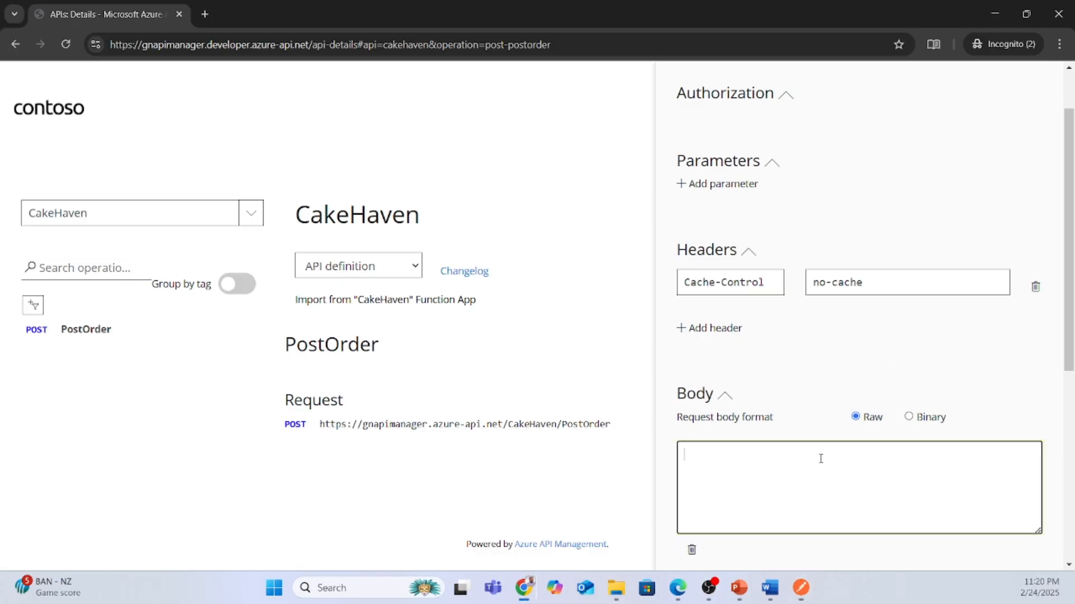
key(ctrl+v)
scroll(842, 477, up, 3)
drag(832, 472, 839, 472)
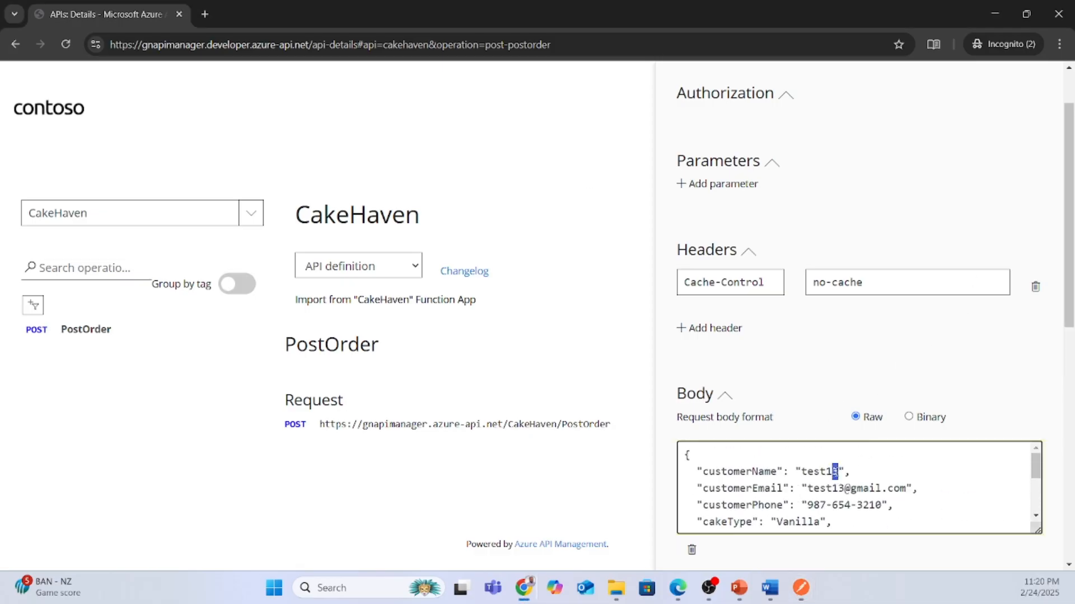
scroll(875, 476, down, 5)
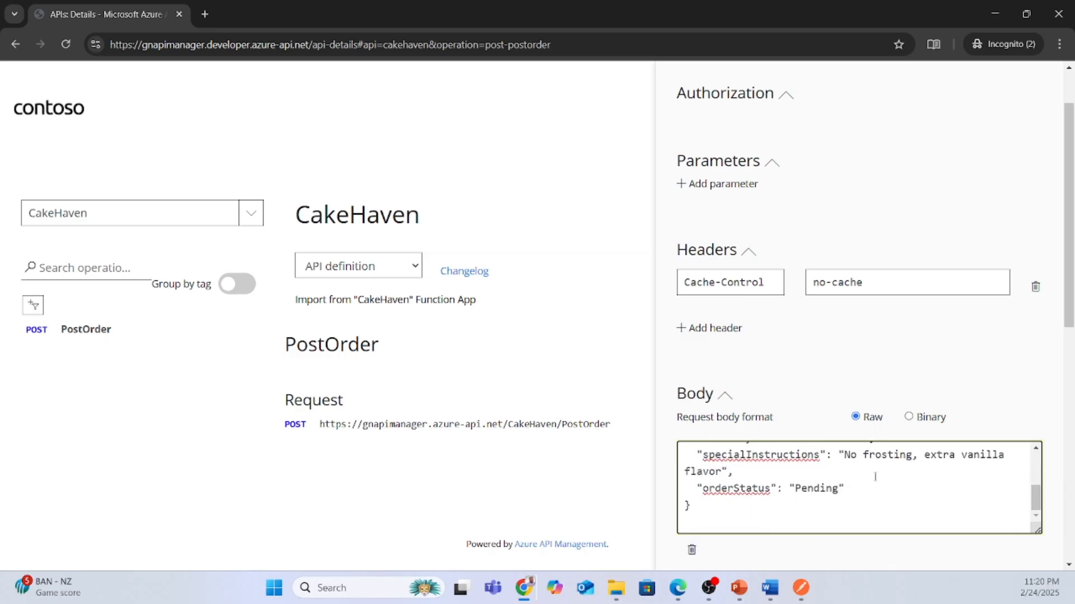
scroll(837, 471, up, 5)
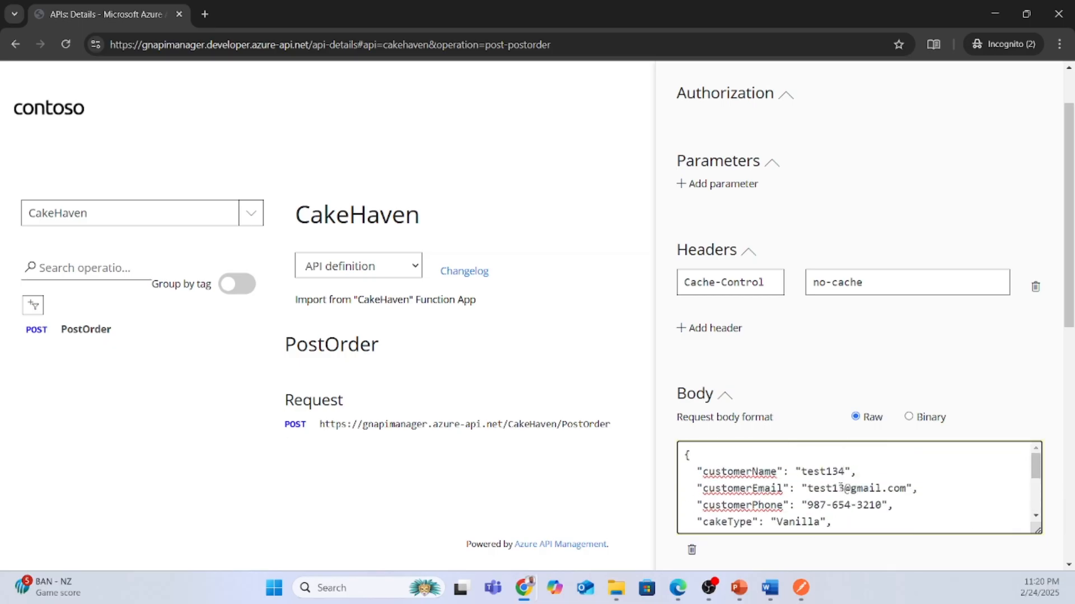
click(839, 488)
text(3)
scroll(1033, 435, down, 10)
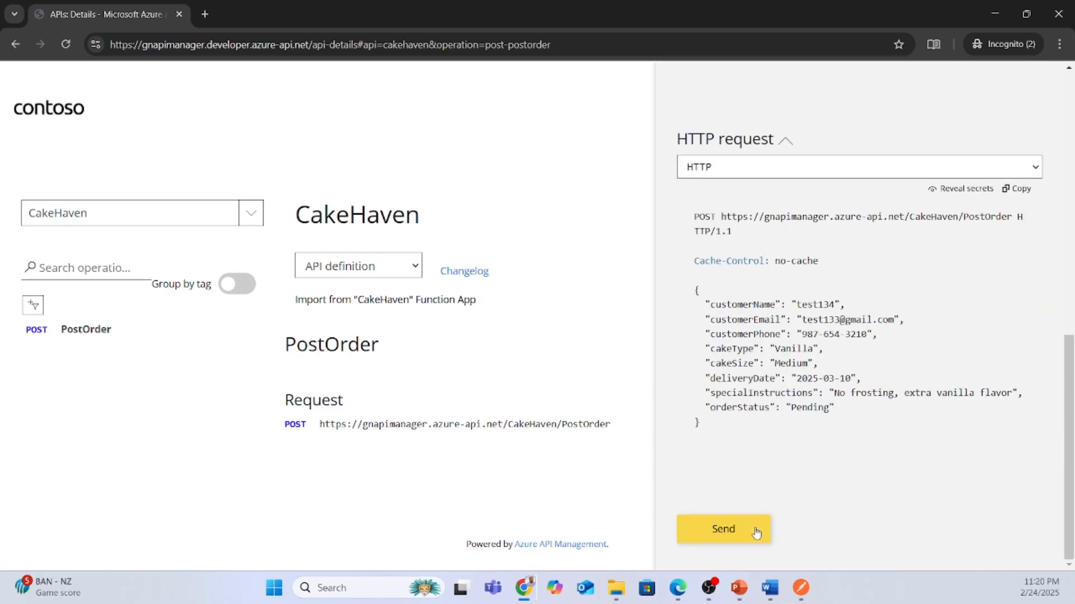
Send the PostOrder test request and review the 200 OK order-placed response.
click(753, 536)
scroll(908, 478, down, 7)
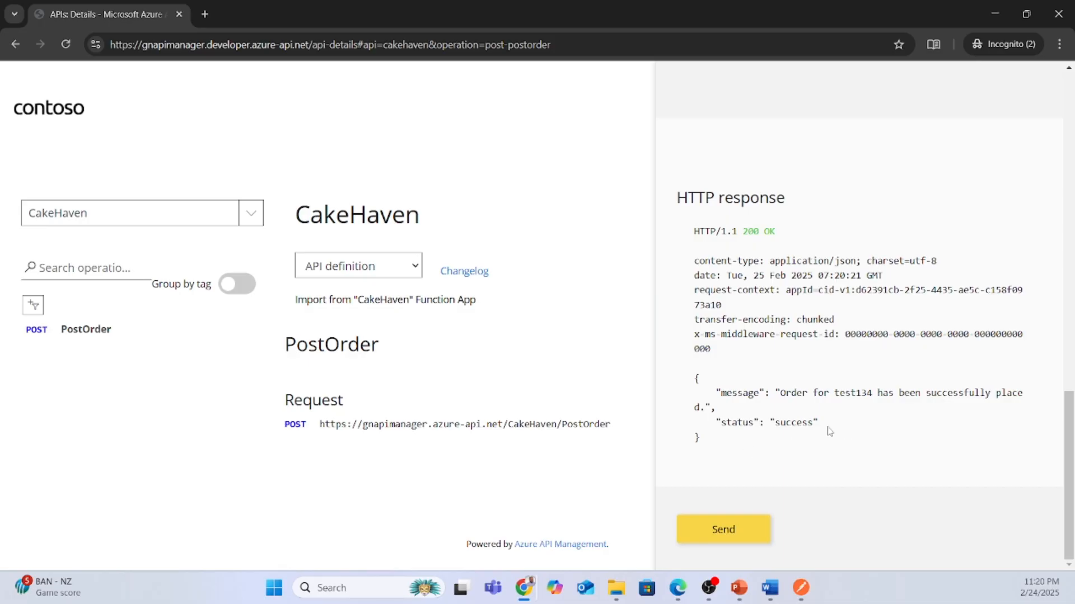
scroll(826, 375, up, 15)
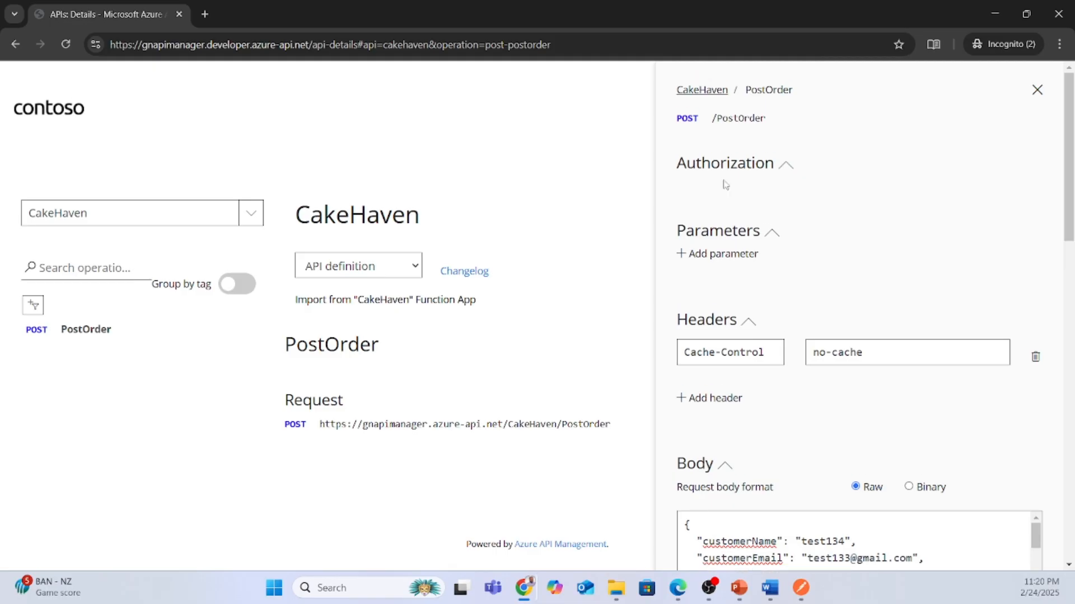
Leave the Unlimited product via gnapimanager's Products list and open gnapimanager's APIs page.
click(983, 12)
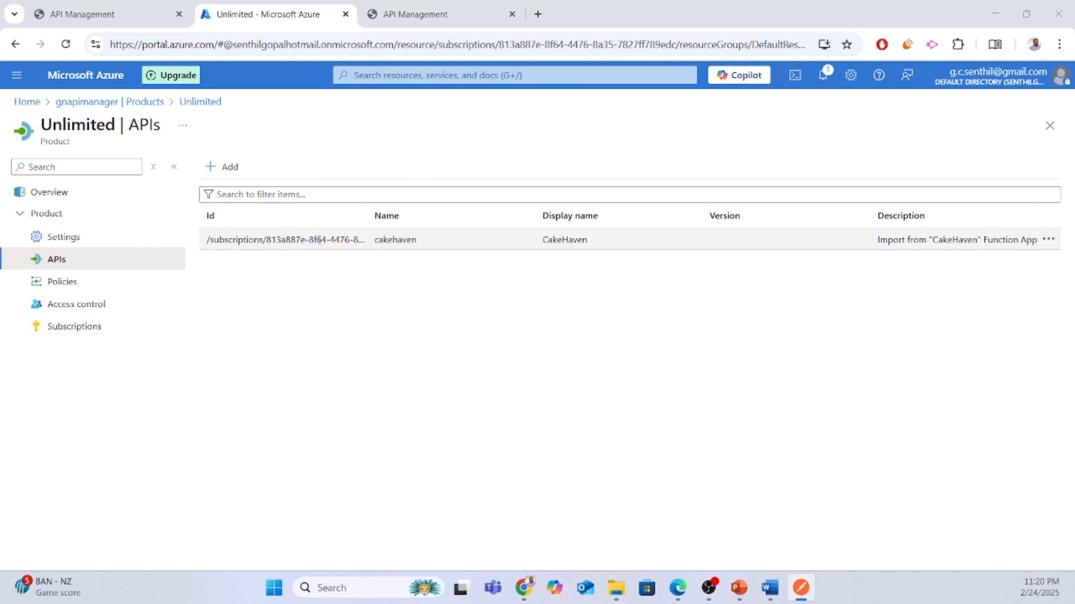
click(94, 12)
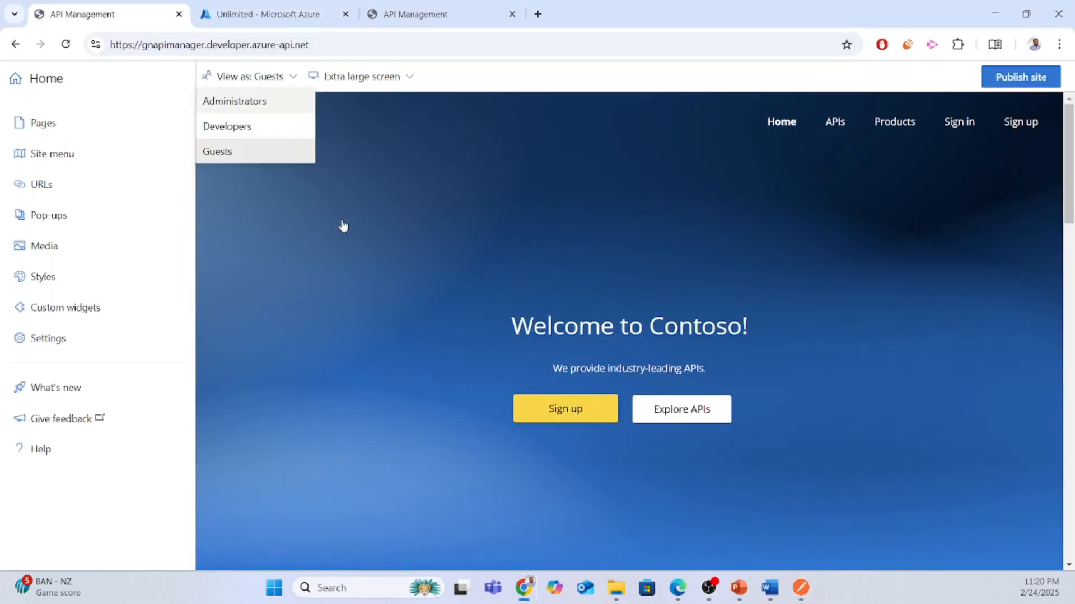
click(215, 6)
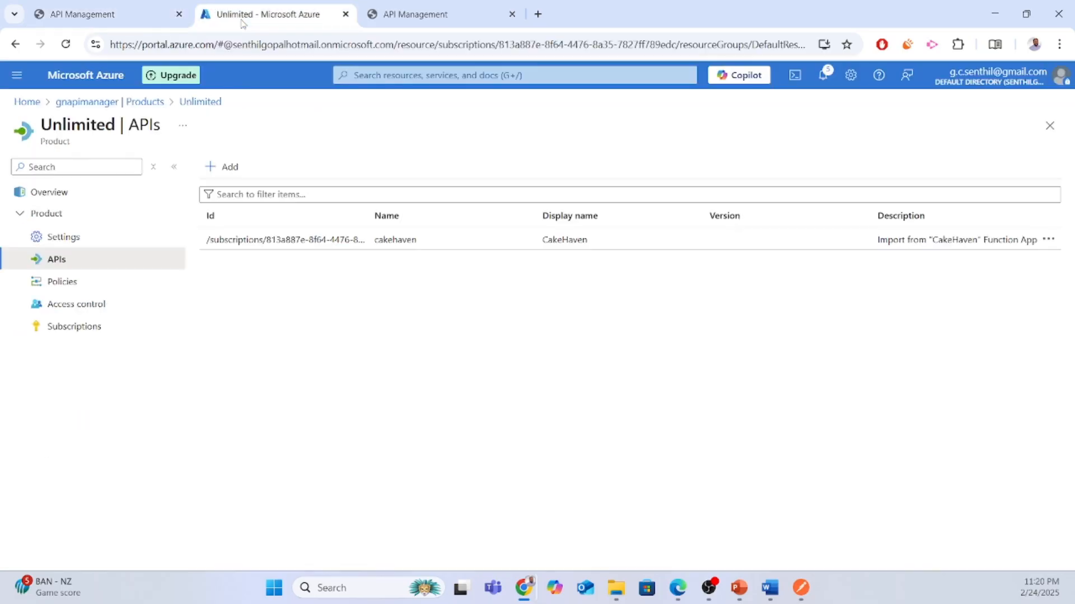
click(82, 105)
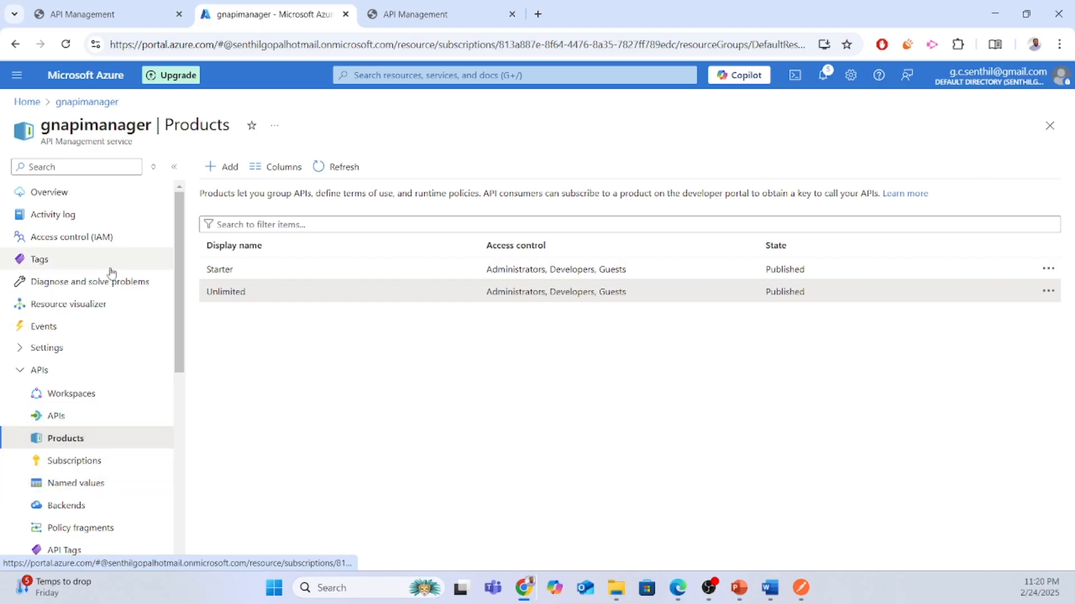
click(91, 416)
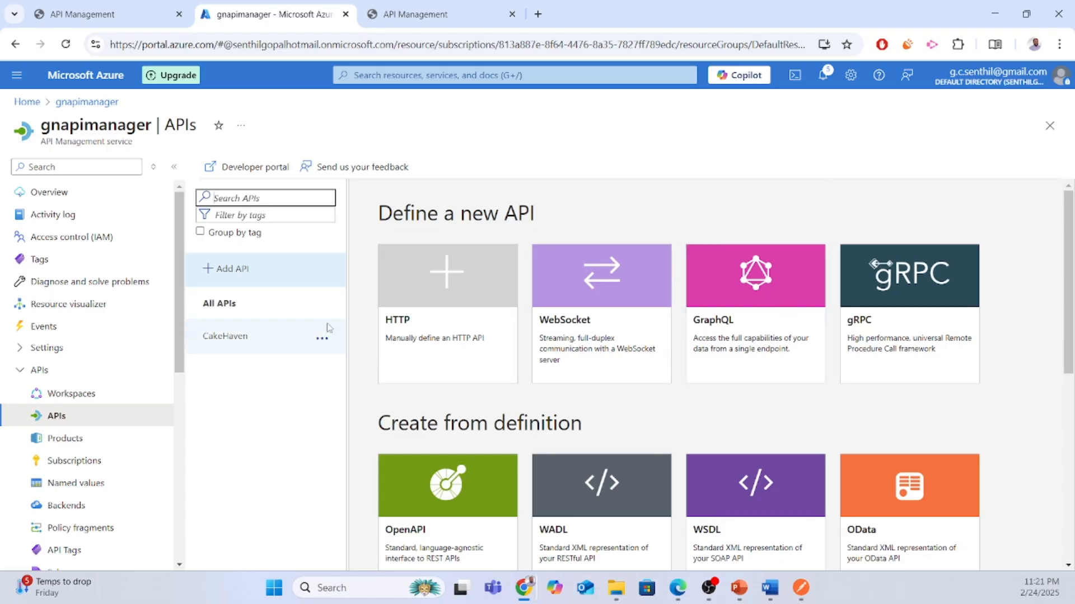
Open the CakeHaven API's design view and start adding an inbound processing policy.
click(242, 339)
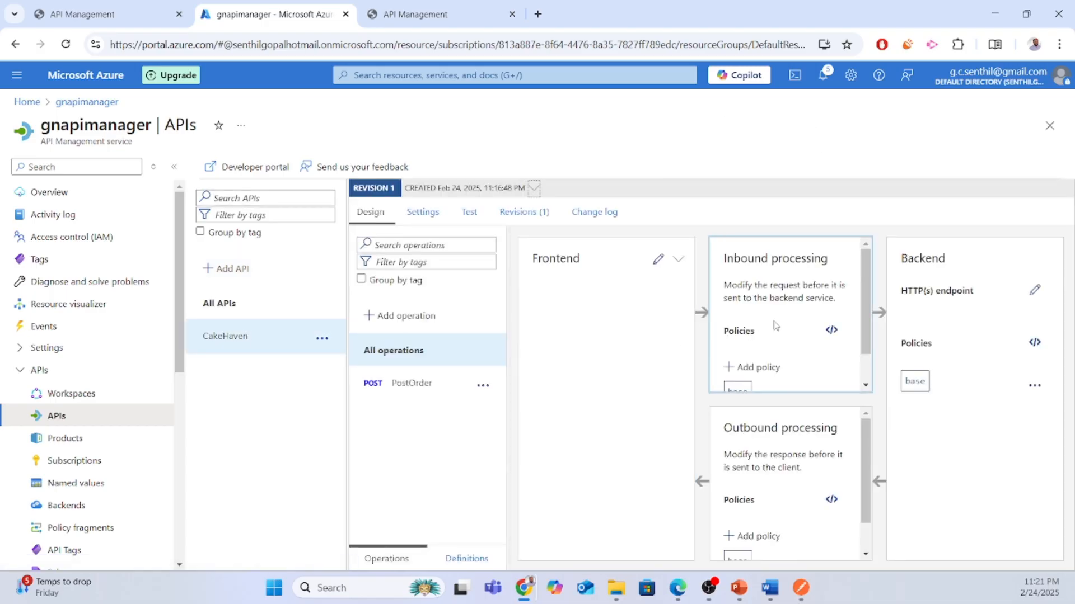
scroll(776, 326, down, 1)
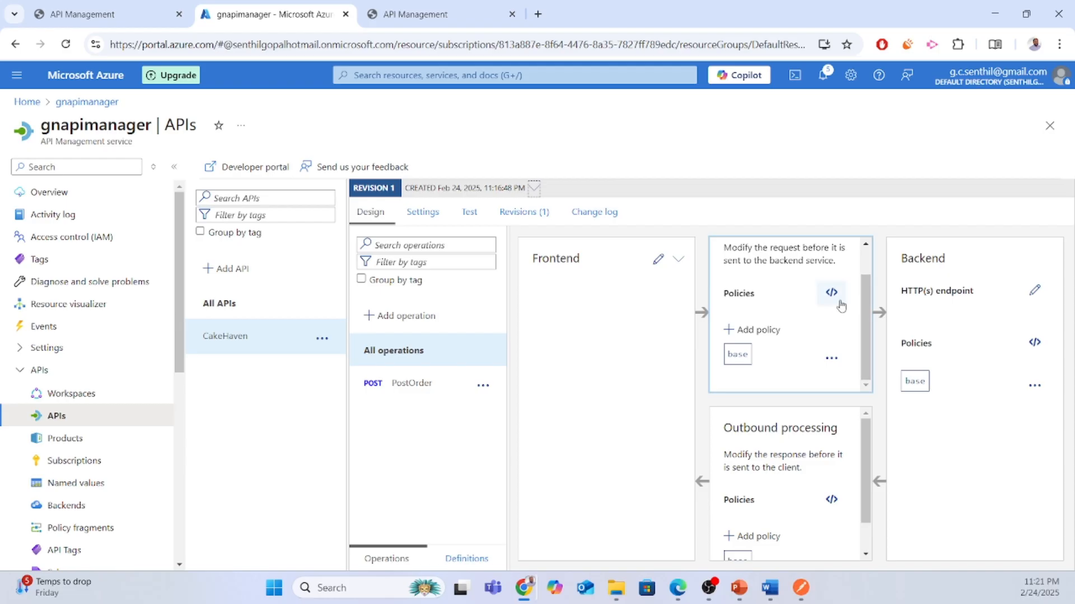
click(760, 330)
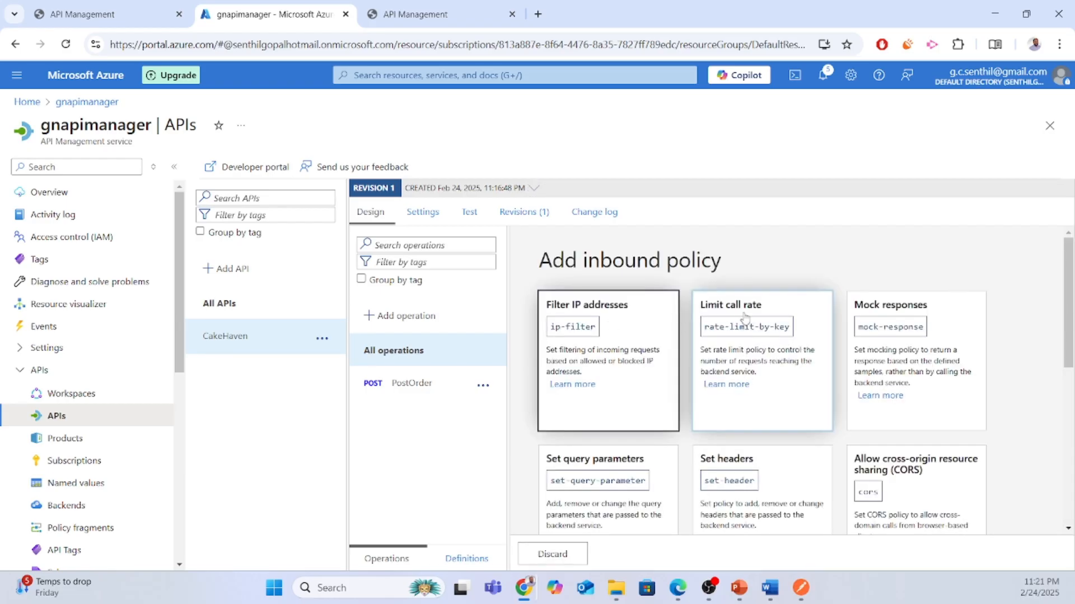
Save a Limit call rate policy of 2 calls per 60 seconds, keyed by API subscription.
click(744, 318)
scroll(849, 396, down, 1)
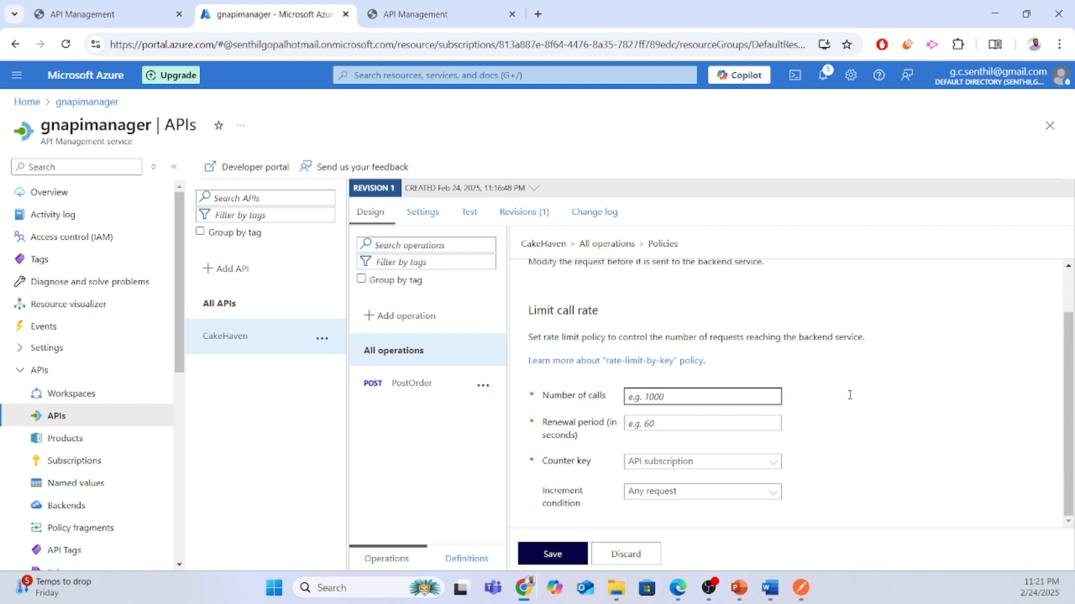
text(2)
click(652, 428)
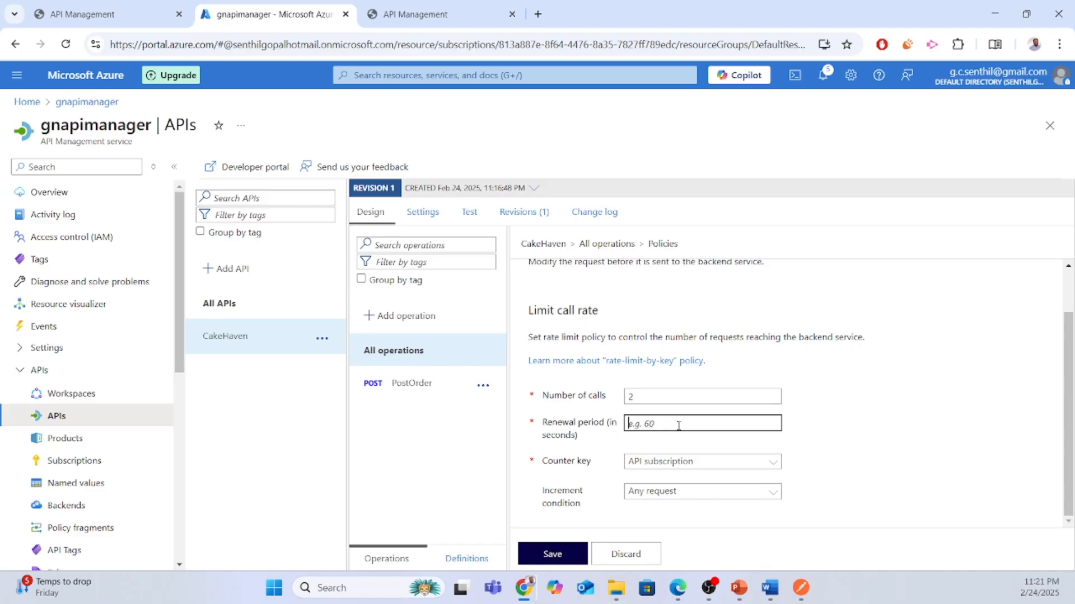
text(60)
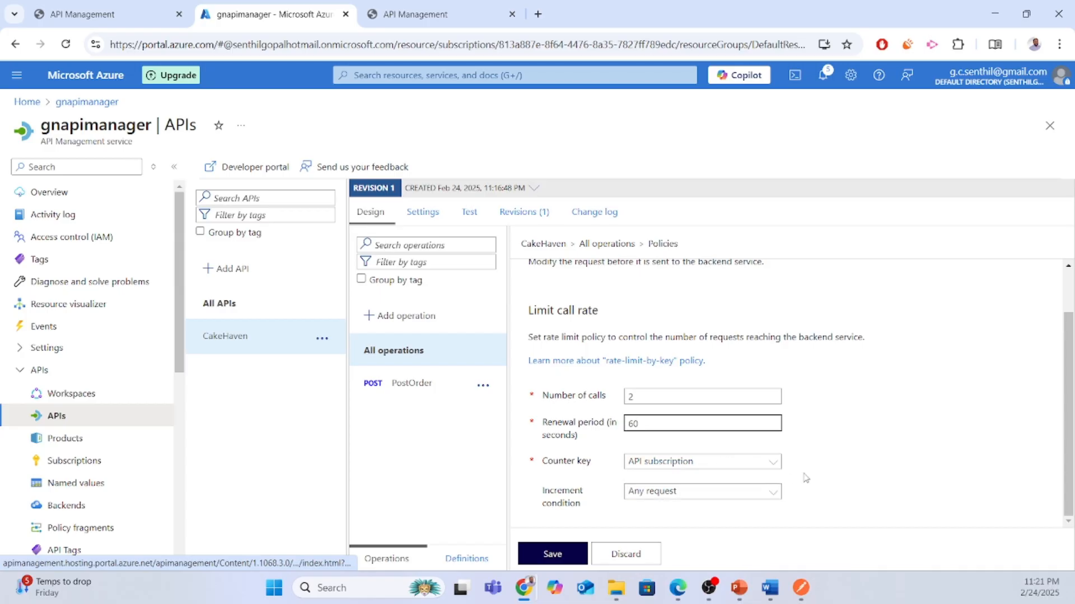
click(742, 467)
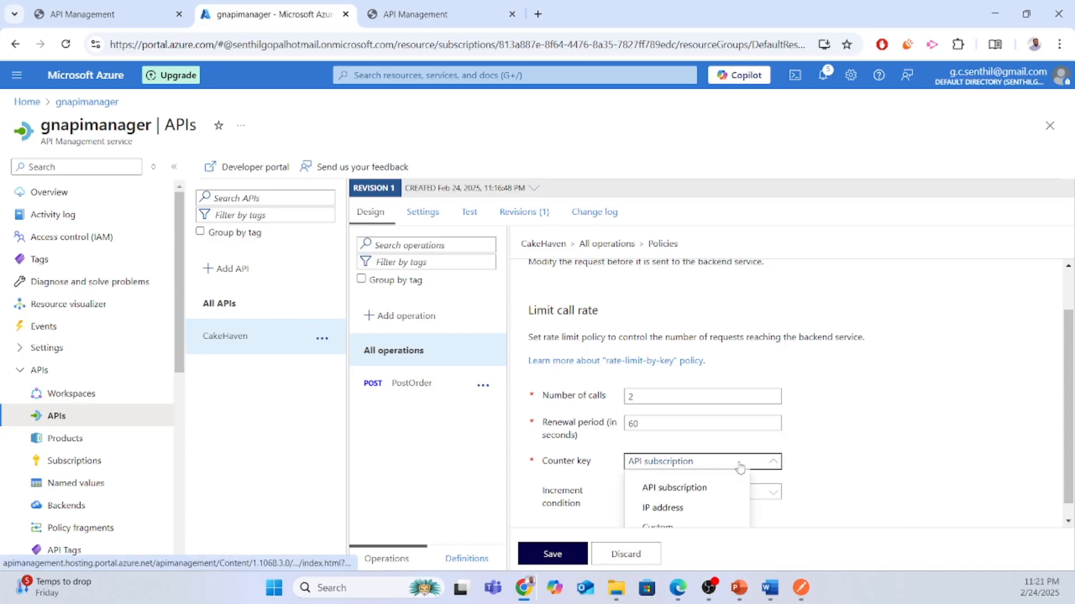
click(703, 506)
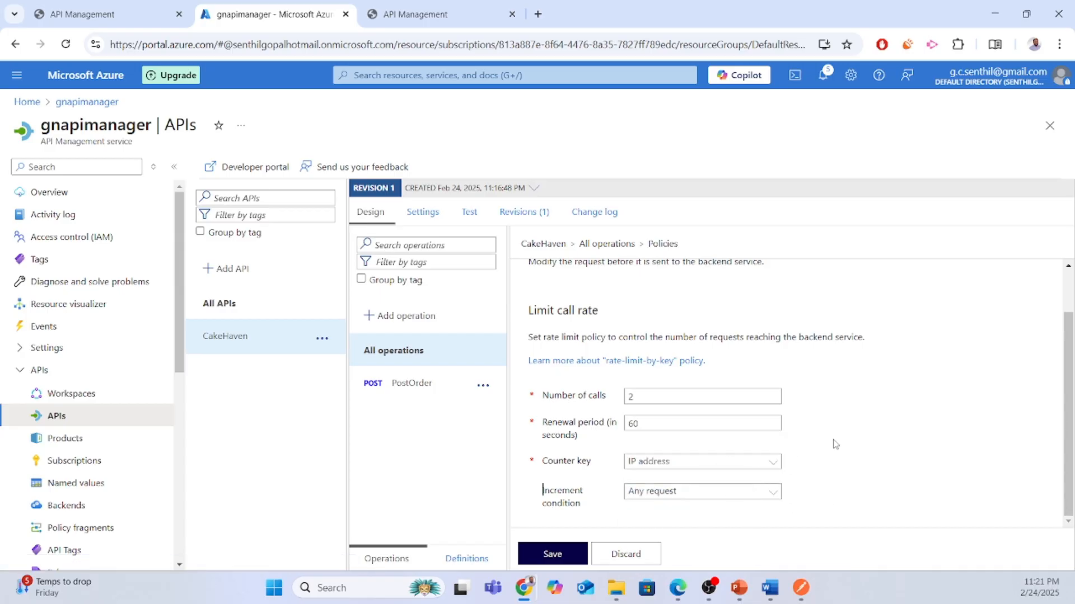
click(747, 467)
click(715, 488)
click(545, 557)
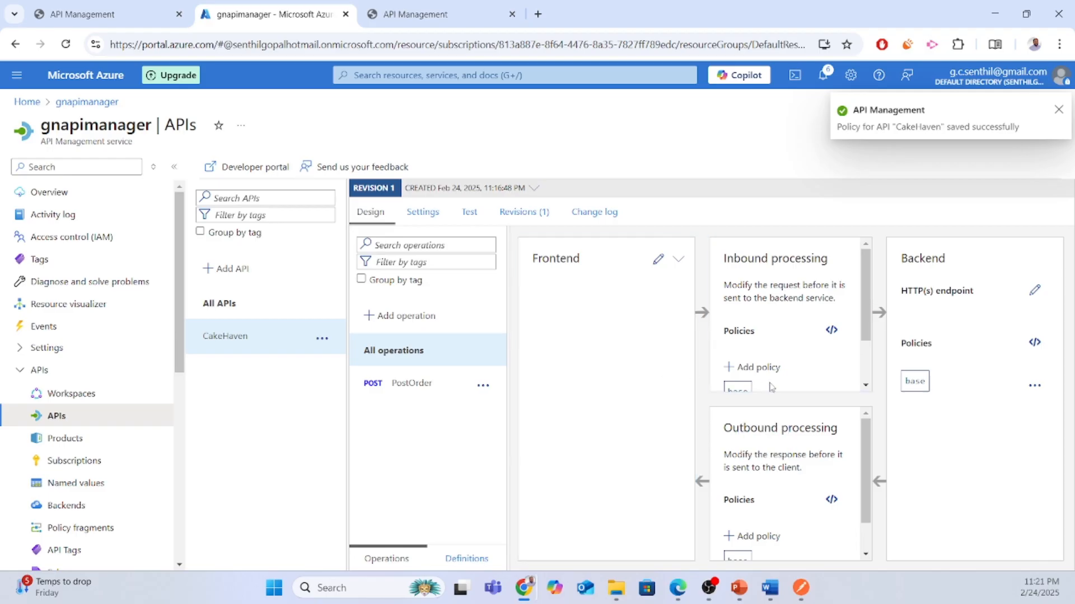
mouse_move(533, 595)
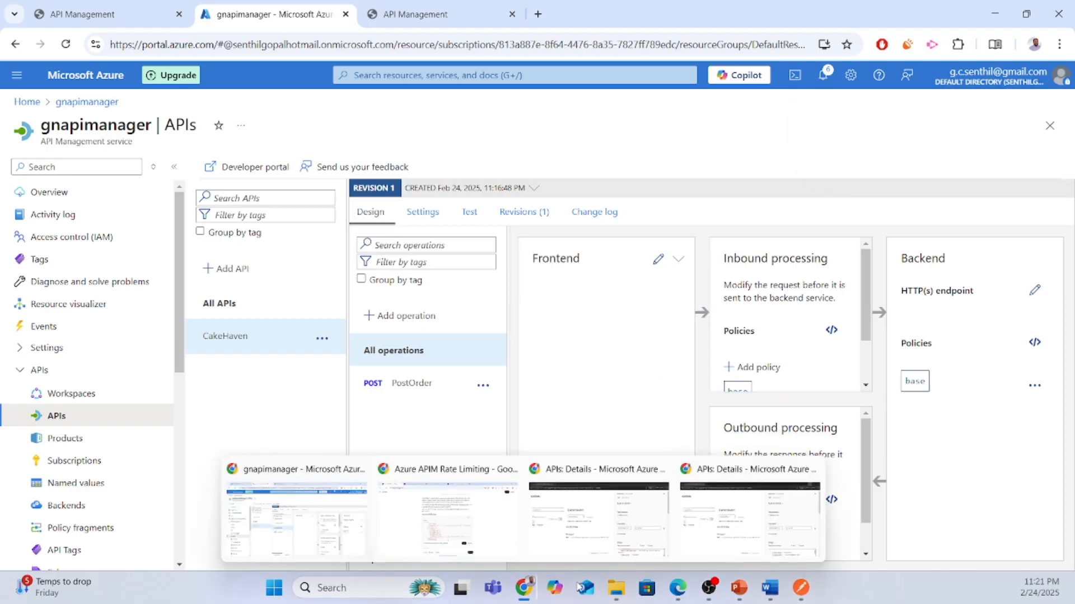
In the developer portal, change the PostOrder body's customer name and e-mail, then send it.
click(700, 542)
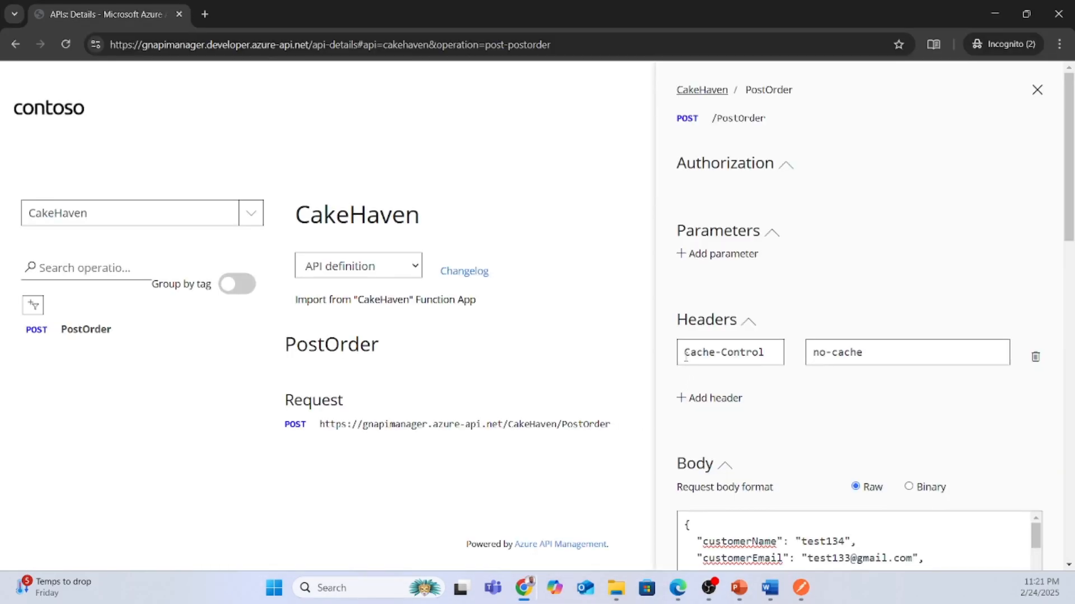
scroll(817, 388, down, 6)
scroll(845, 347, up, 3)
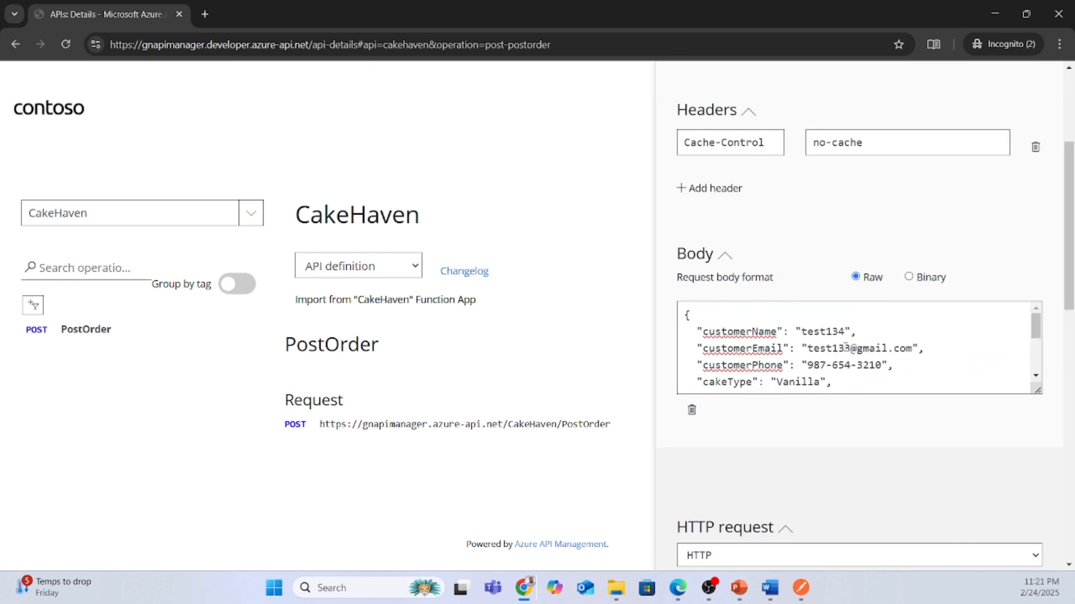
click(837, 331)
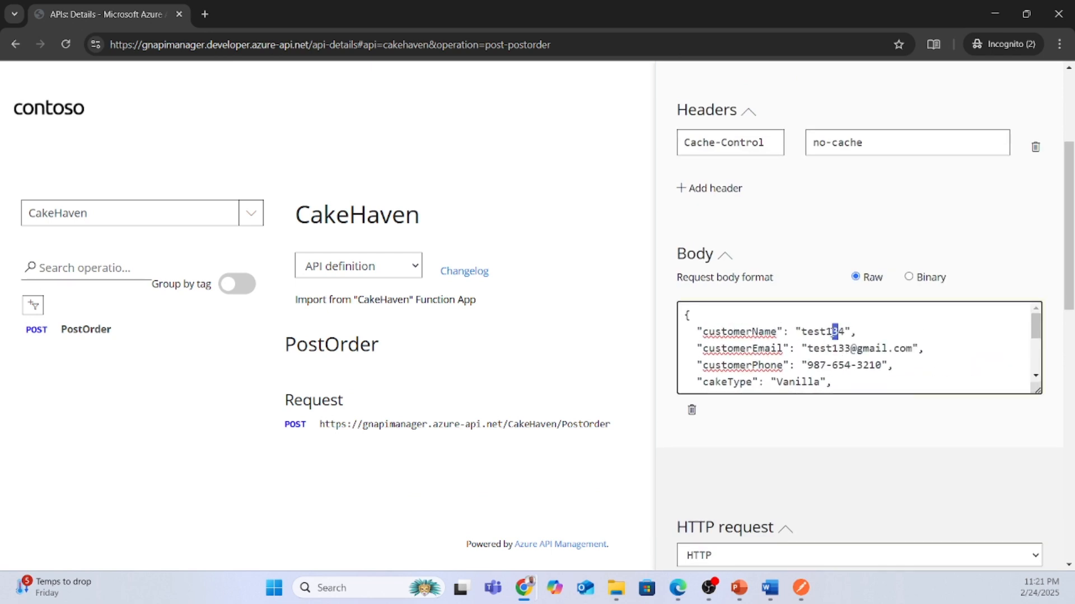
text(44)
drag(837, 351, 844, 351)
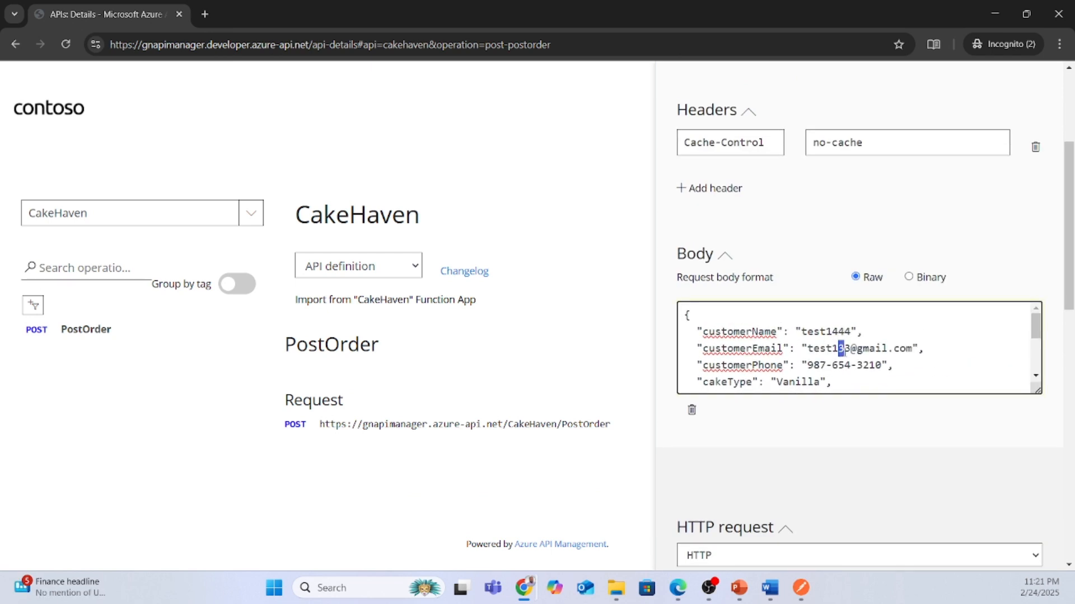
text(444)
scroll(980, 381, down, 6)
scroll(1007, 448, down, 6)
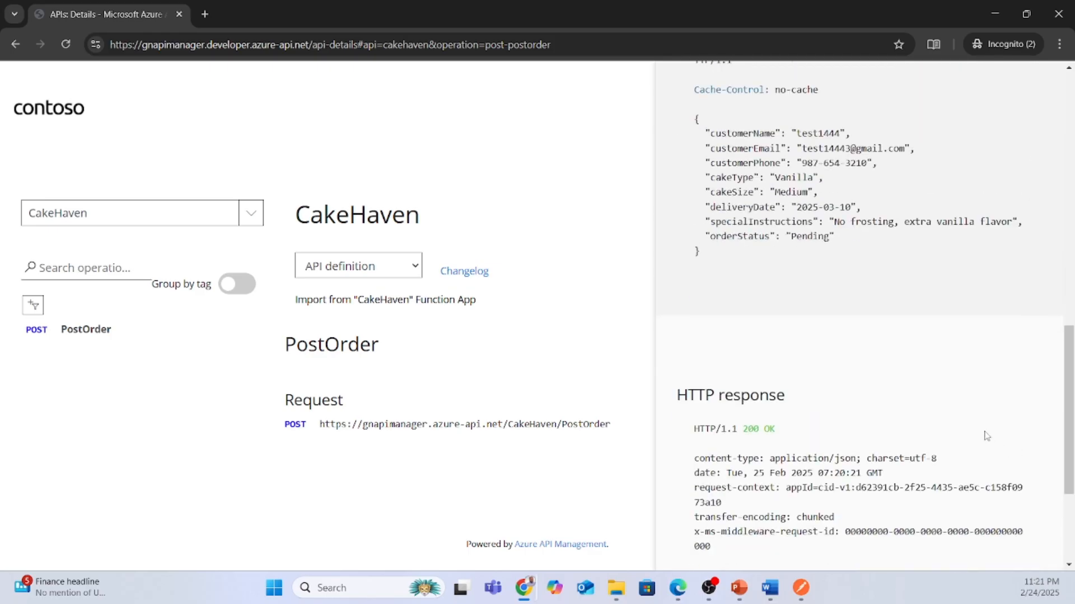
click(726, 531)
Edit the customer e-mail and customer name values in the request body again.
scroll(905, 508, down, 7)
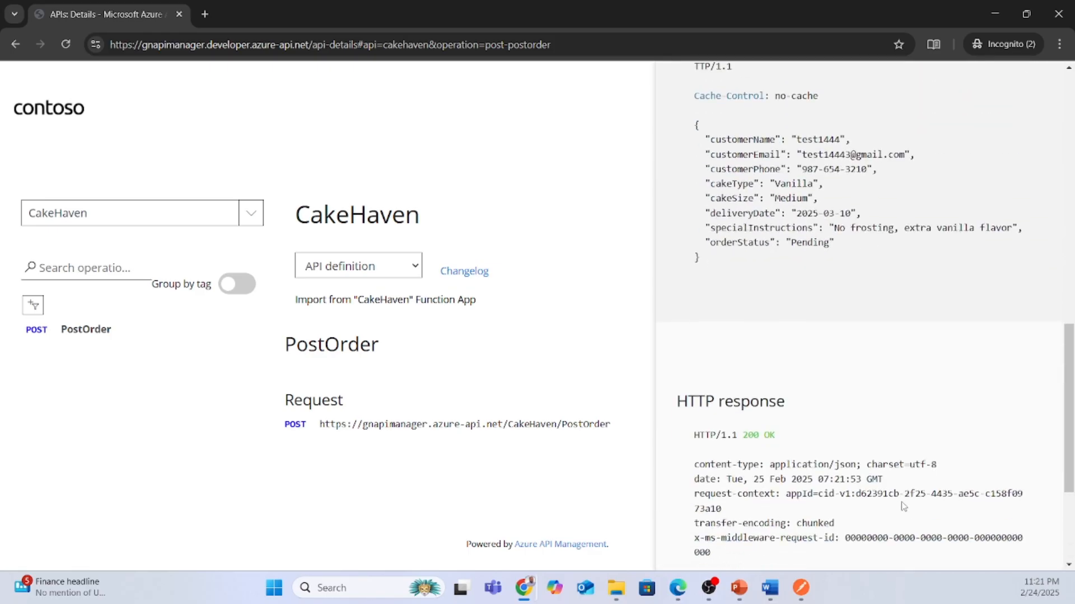
scroll(856, 465, up, 9)
scroll(855, 466, up, 5)
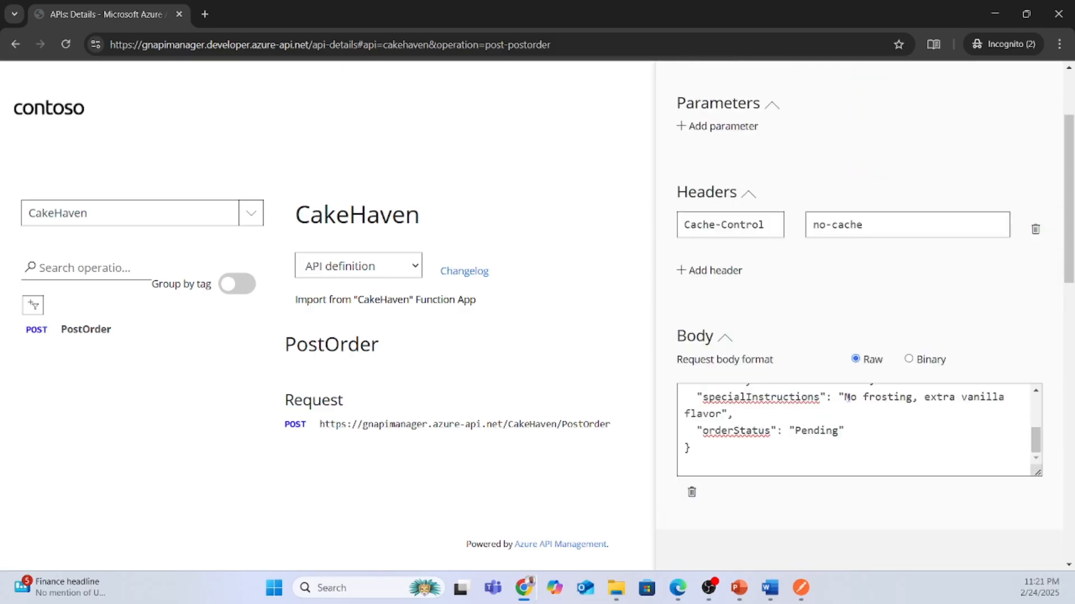
scroll(879, 439, up, 3)
drag(849, 431, 856, 431)
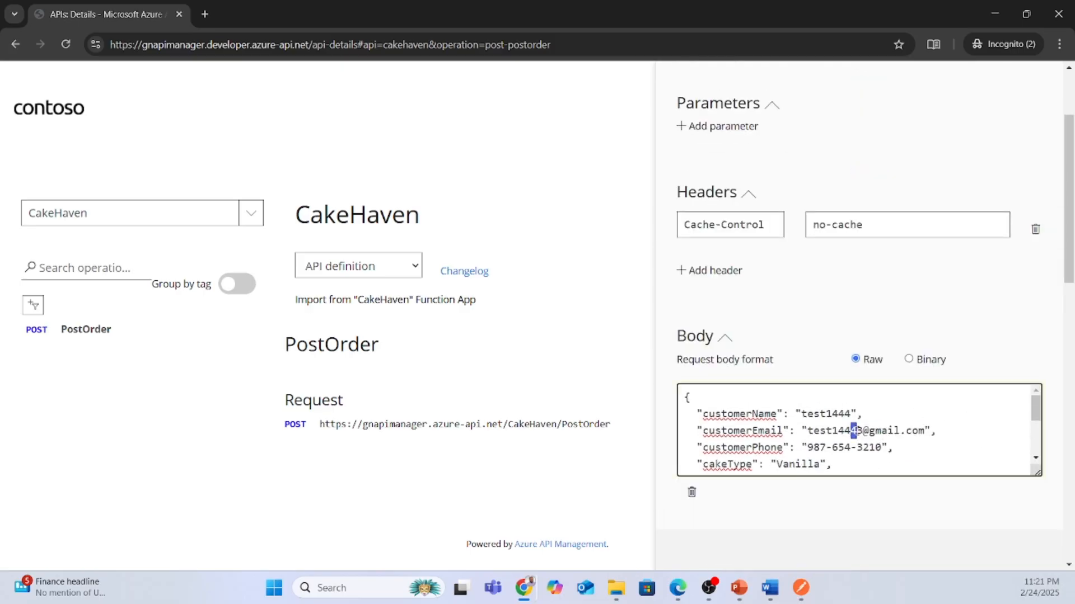
scroll(911, 499, down, 8)
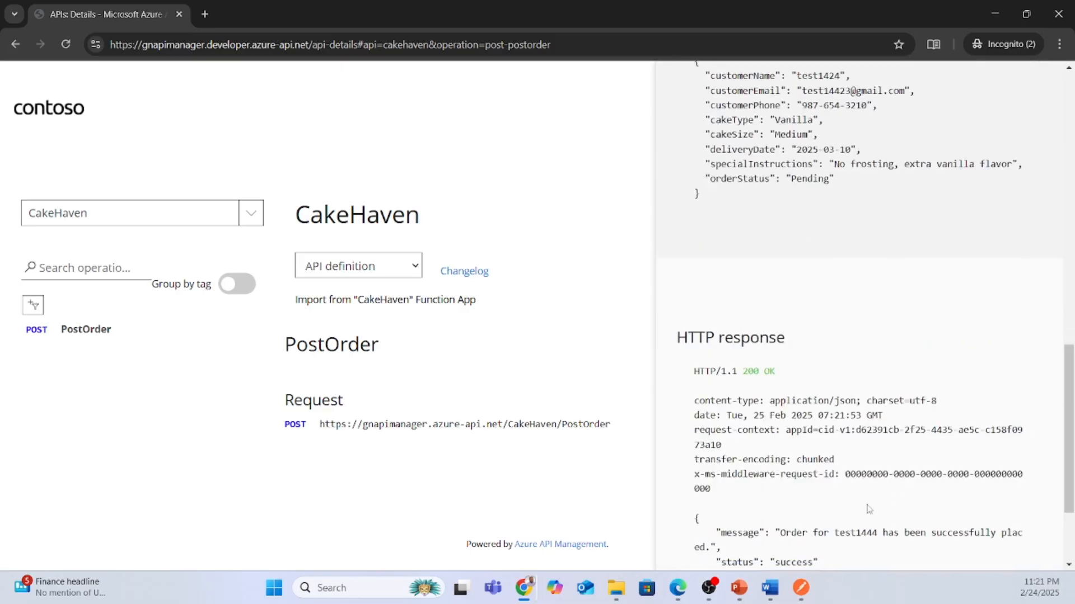
scroll(754, 537, up, 10)
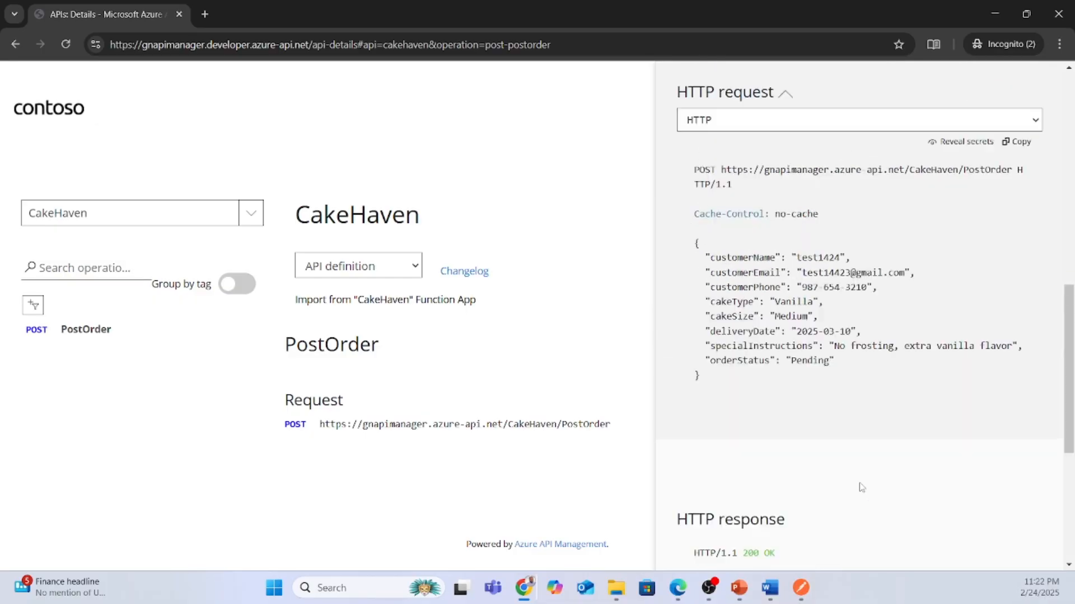
drag(827, 273, 851, 287)
text(3232)
scroll(886, 437, down, 10)
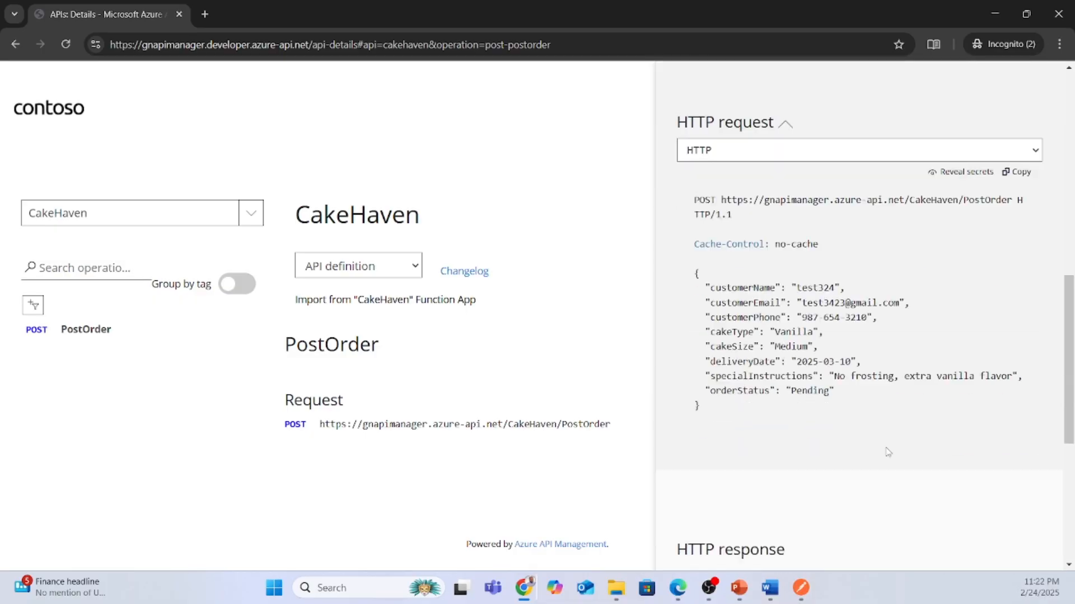
Resend PostOrder and view the 429 Too many requests response with its 46-second retry wait.
click(724, 530)
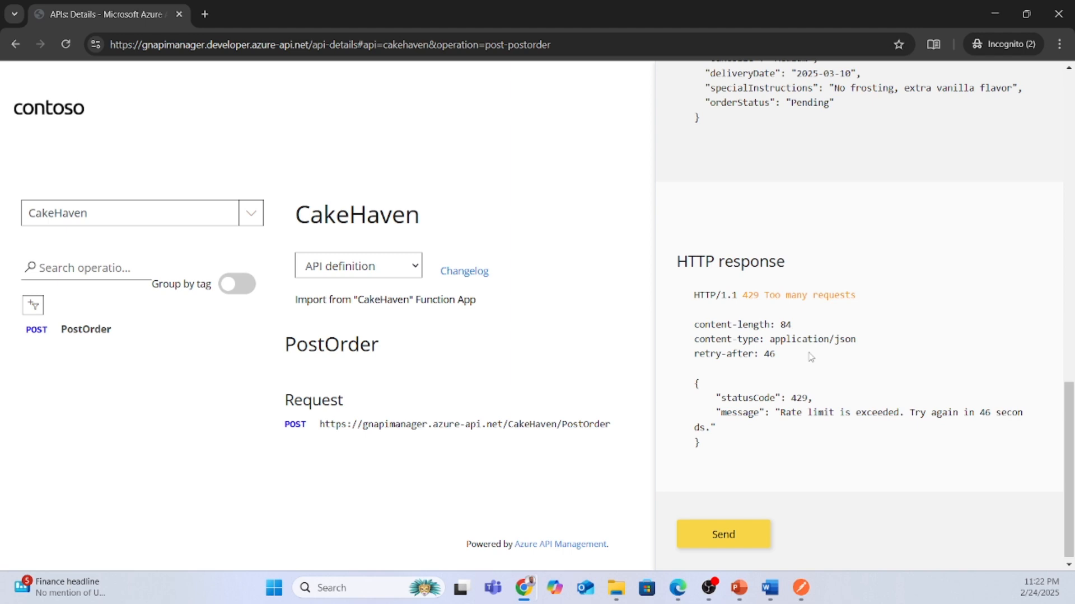
scroll(861, 377, up, 1)
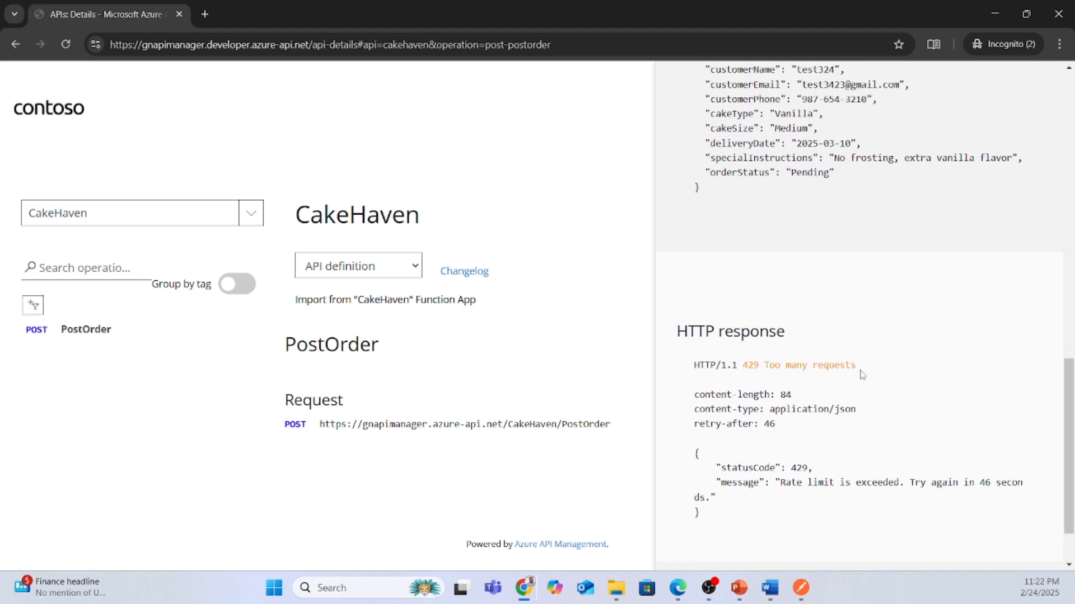
scroll(884, 378, up, 1)
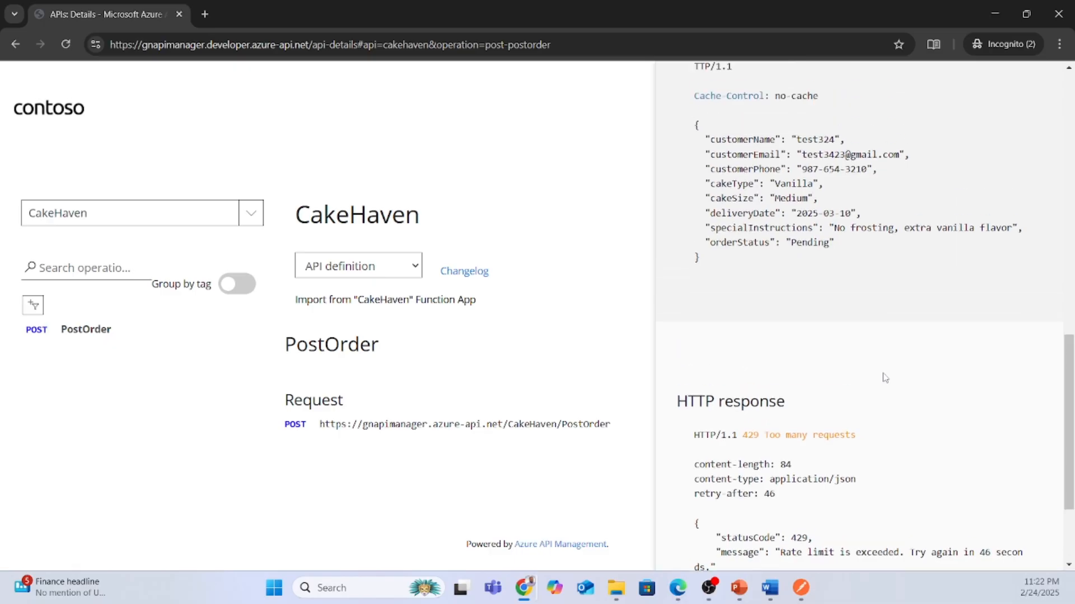
scroll(884, 378, down, 1)
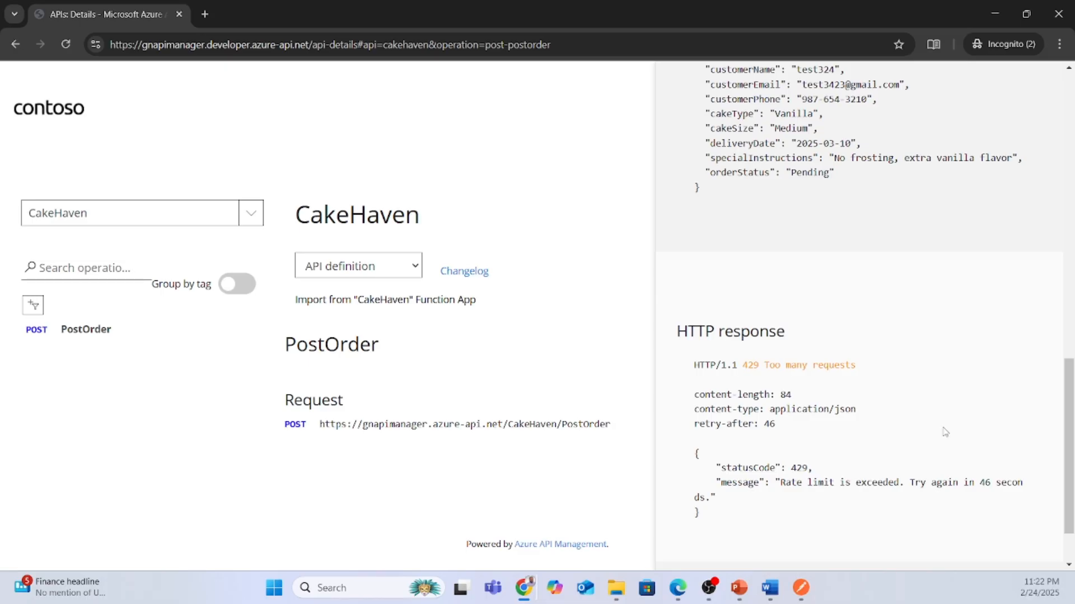
scroll(945, 432, up, 4)
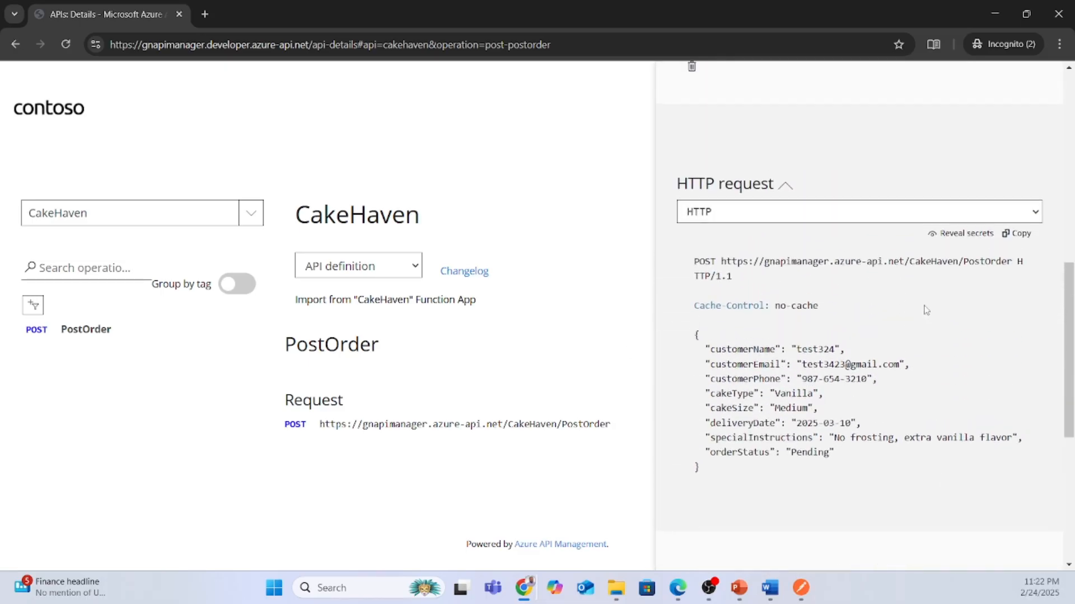